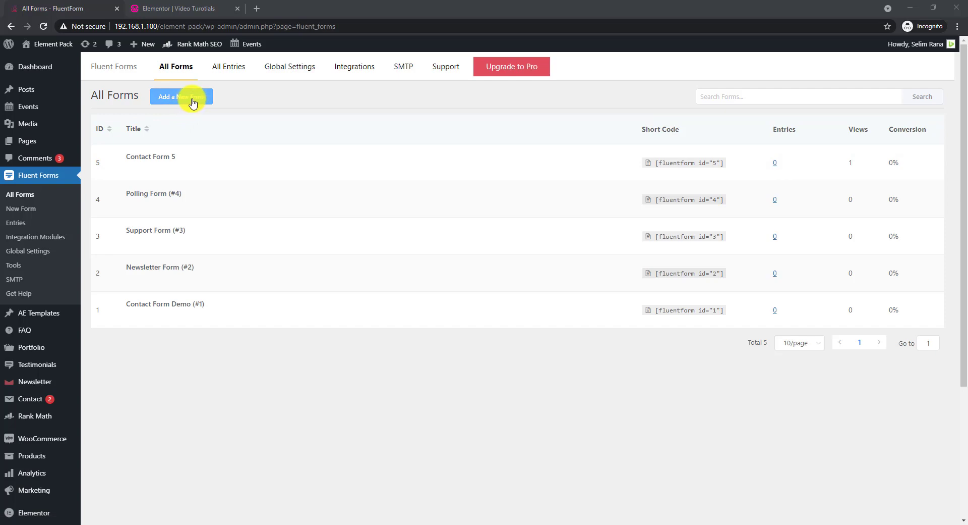
- Create a new Fluent Forms form from the basic Contact Form template
{"action": "left_click", "coordinate": [190, 102]}
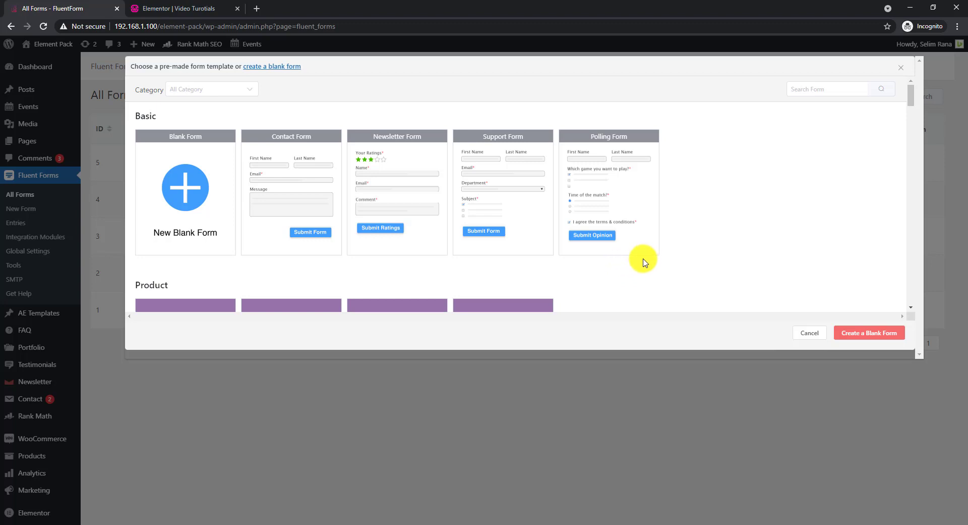
{"action": "mouse_move", "coordinate": [304, 218]}
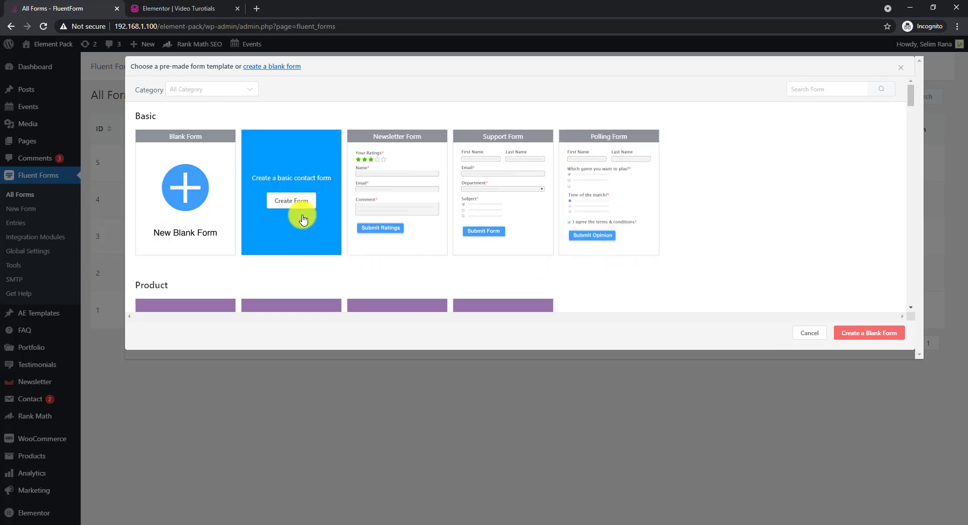
{"action": "left_click", "coordinate": [298, 202]}
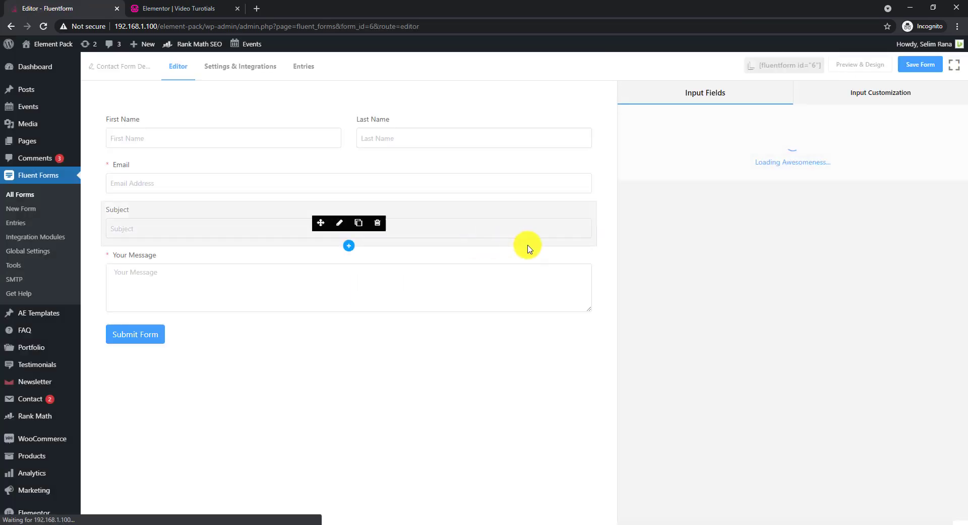
- Replace the form's title with 'Contact Forms 6' in the Rename Form dialog
{"action": "left_click", "coordinate": [136, 72]}
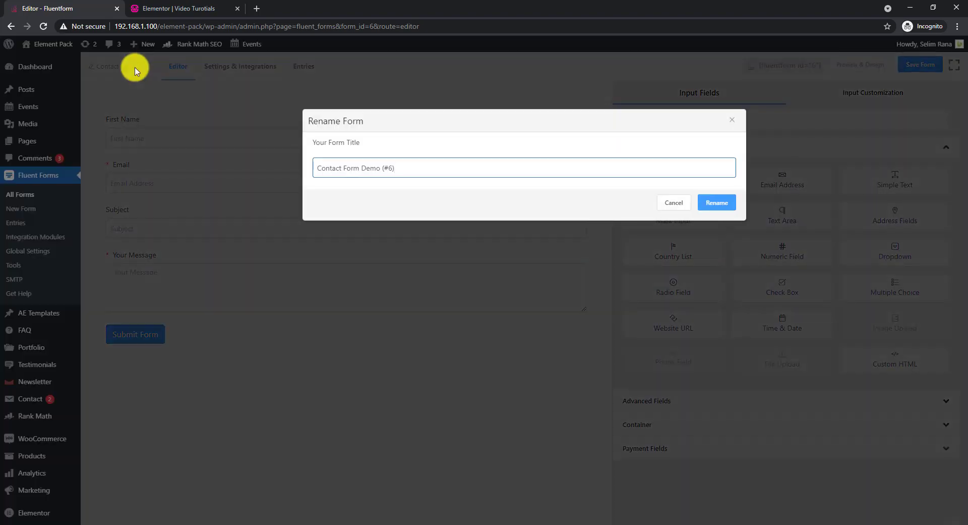
{"action": "triple_click", "coordinate": [406, 173]}
{"action": "type", "text": "Co"}
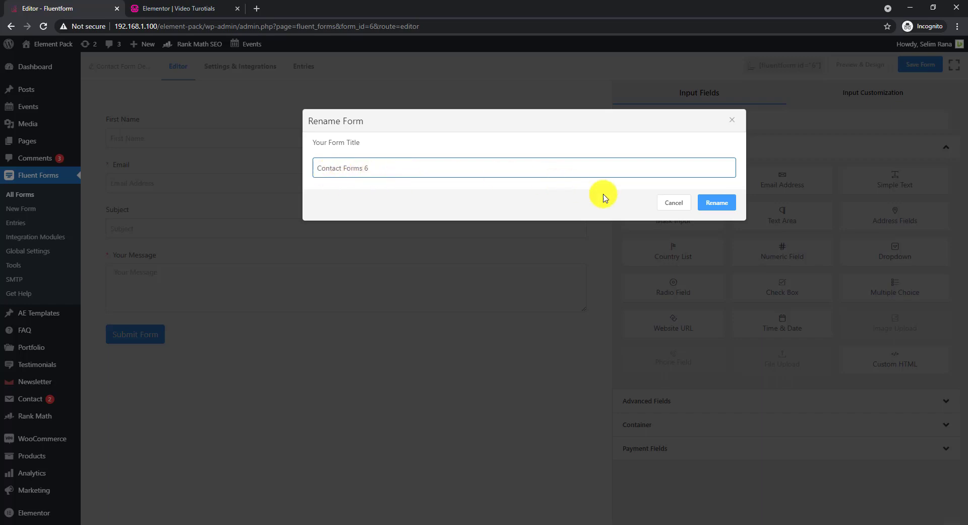
{"action": "left_click", "coordinate": [722, 209]}
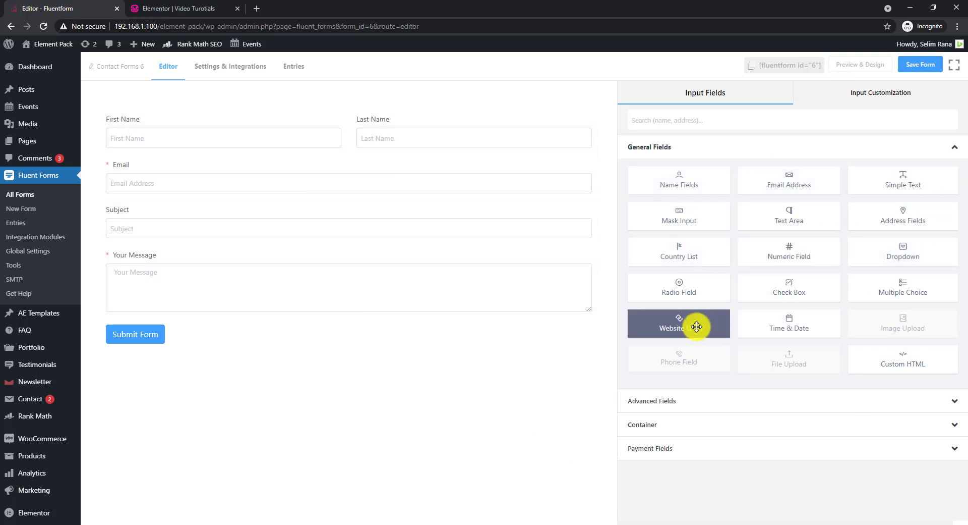
- Add a Website URL field below Subject with the placeholder 'Website Url'
{"action": "left_click_drag", "start_coordinate": [697, 324], "coordinate": [281, 259]}
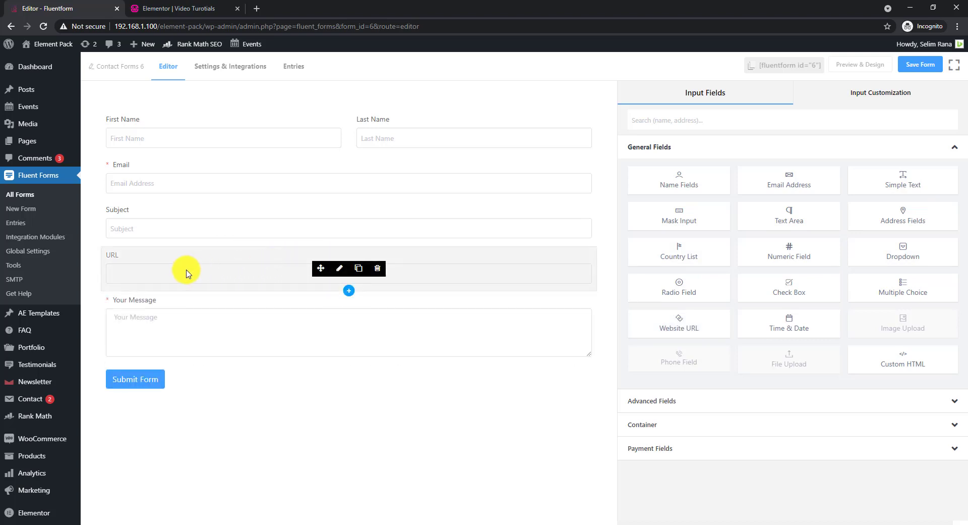
{"action": "left_click", "coordinate": [317, 266]}
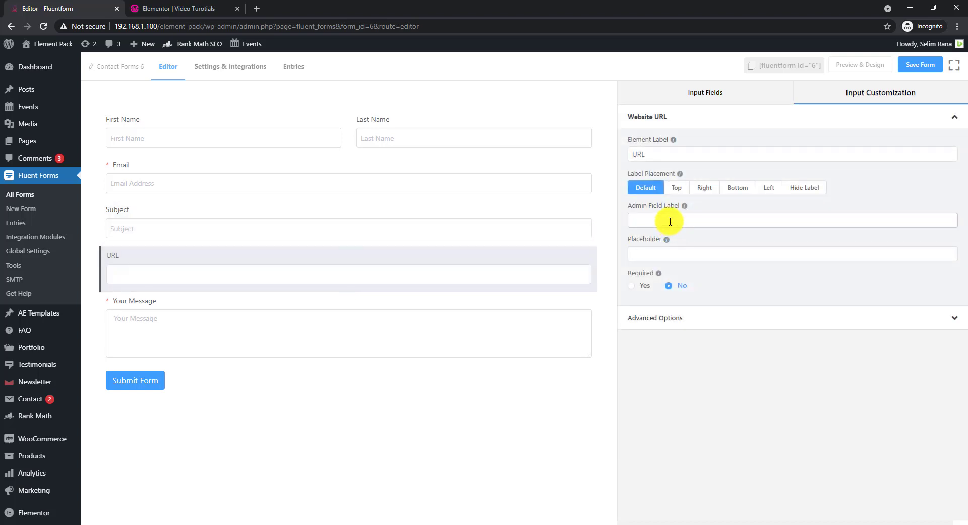
{"action": "left_click", "coordinate": [669, 254]}
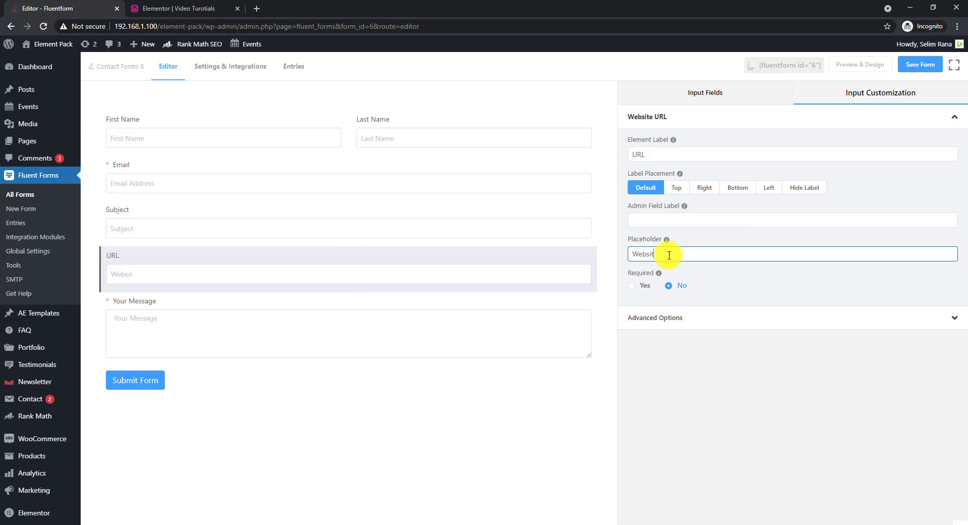
{"action": "type", "text": "l"}
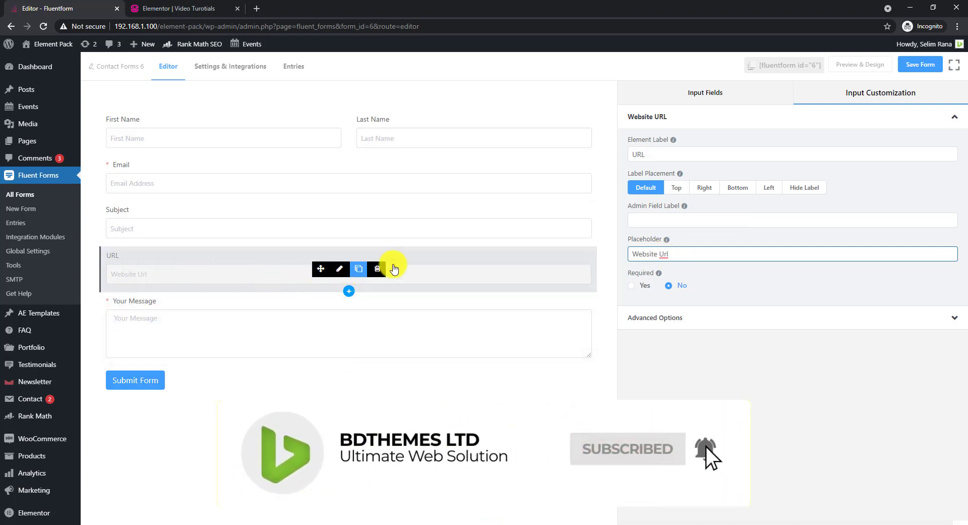
{"action": "left_click", "coordinate": [729, 96]}
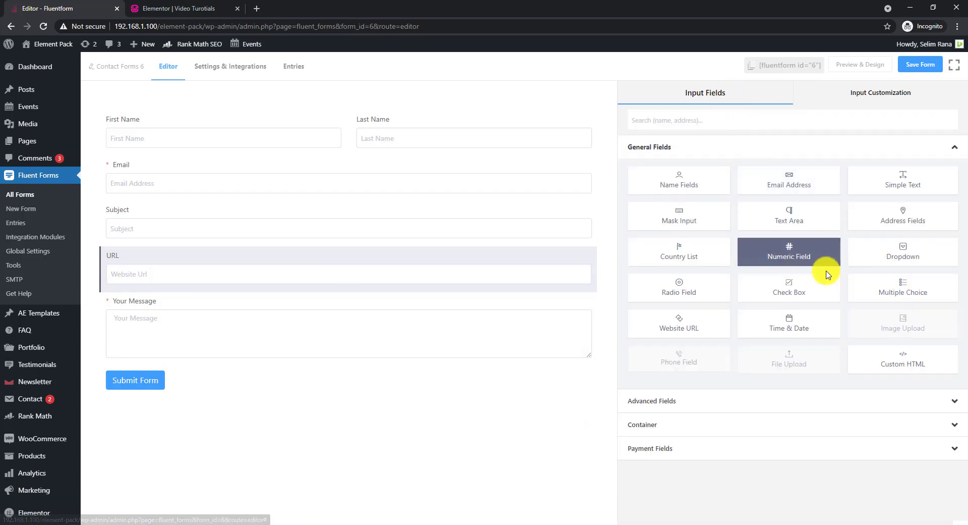
- Insert and then delete a Two Column Container, and save the form
{"action": "left_click", "coordinate": [728, 406]}
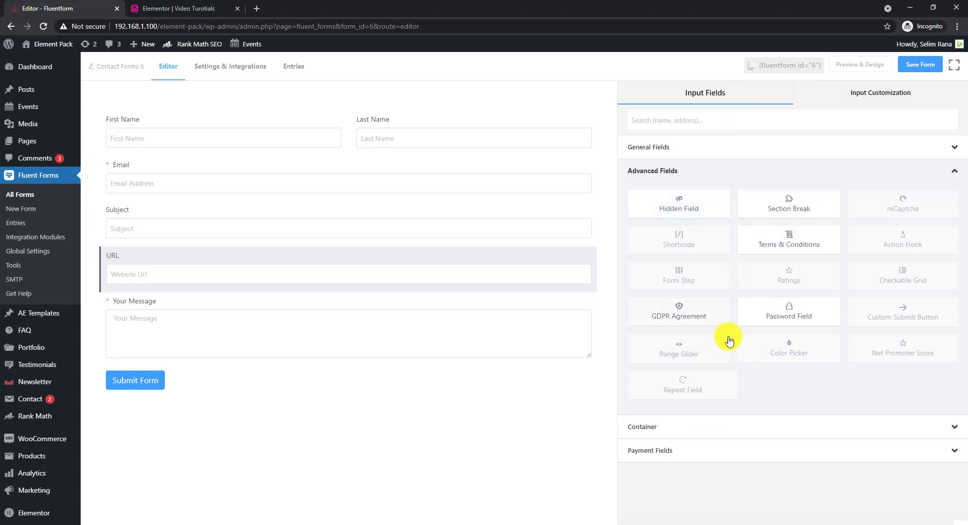
{"action": "left_click", "coordinate": [704, 428]}
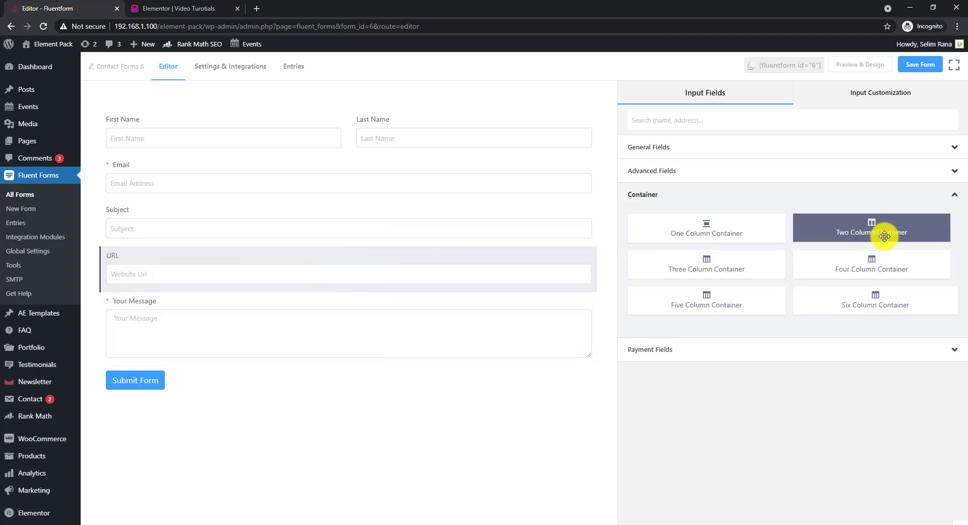
{"action": "left_click_drag", "start_coordinate": [854, 231], "coordinate": [318, 272]}
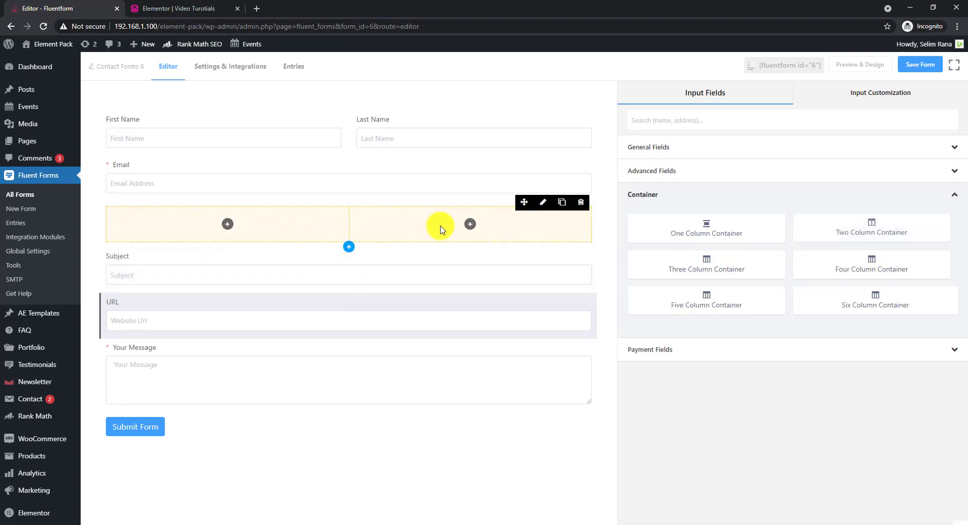
{"action": "left_click", "coordinate": [582, 205]}
{"action": "left_click", "coordinate": [554, 177]}
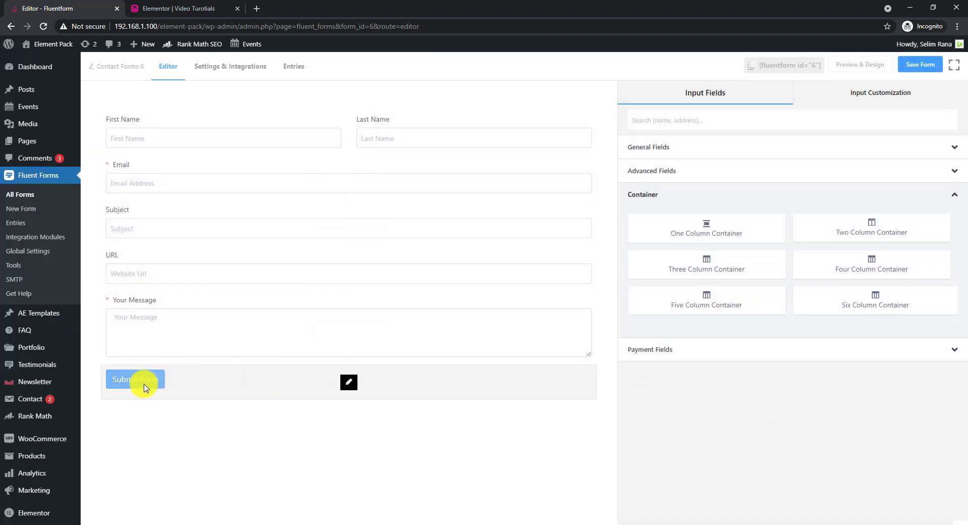
{"action": "left_click", "coordinate": [922, 64]}
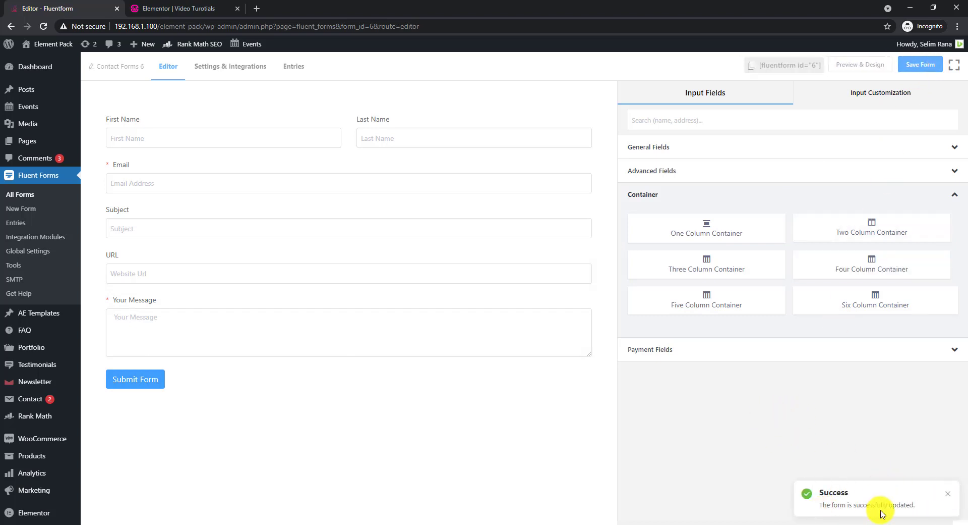
- Switch to the Elementor page editor and reload the page
{"action": "left_click", "coordinate": [197, 12]}
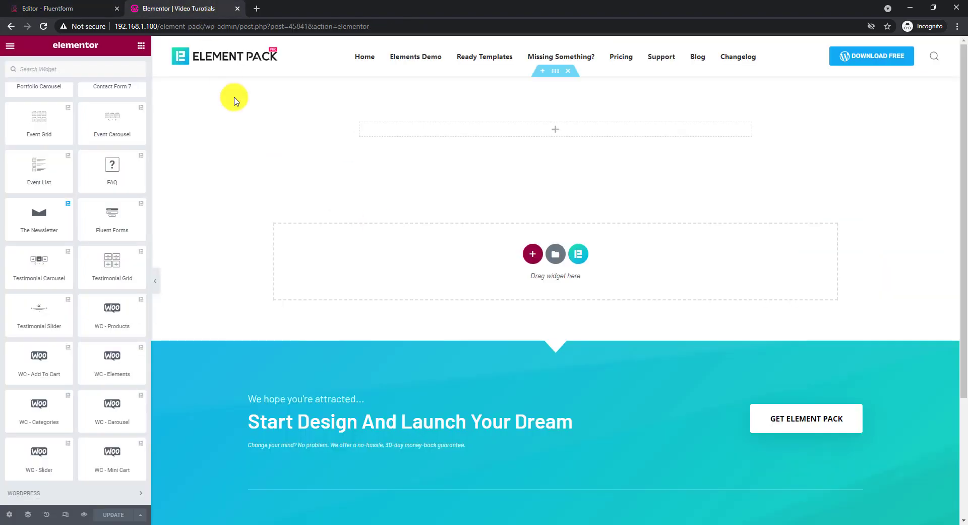
{"action": "right_click", "coordinate": [712, 199]}
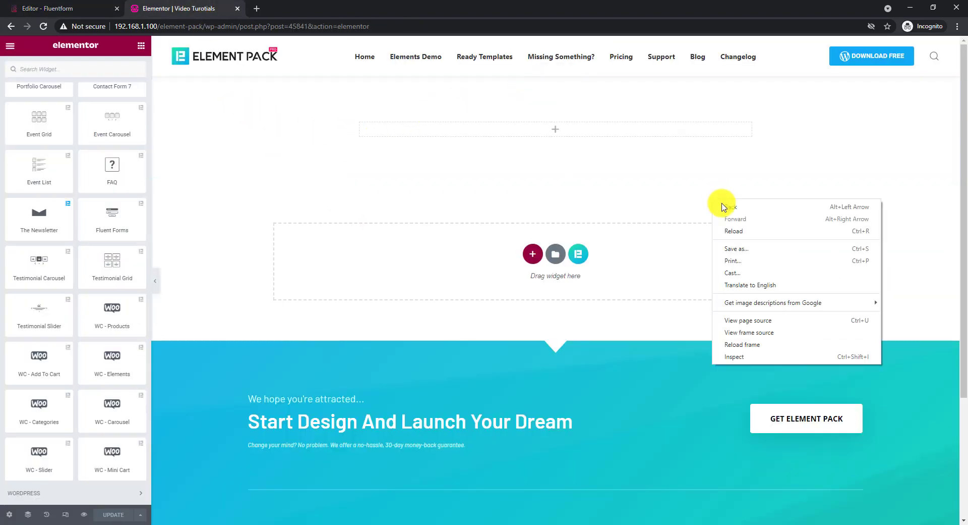
{"action": "left_click", "coordinate": [741, 236]}
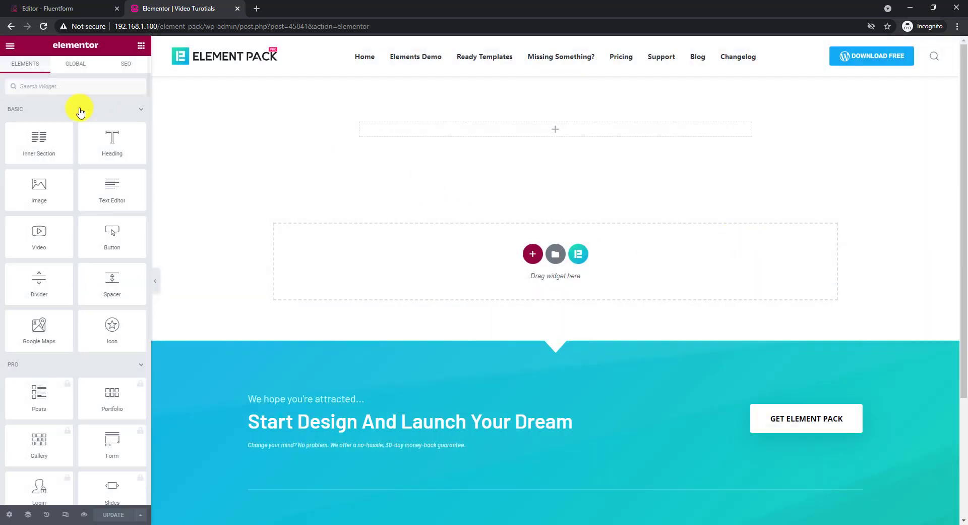
- Place a Fluent Forms widget at the page top showing Contact Forms 6
{"action": "left_click", "coordinate": [72, 87]}
{"action": "type", "text": "flue"}
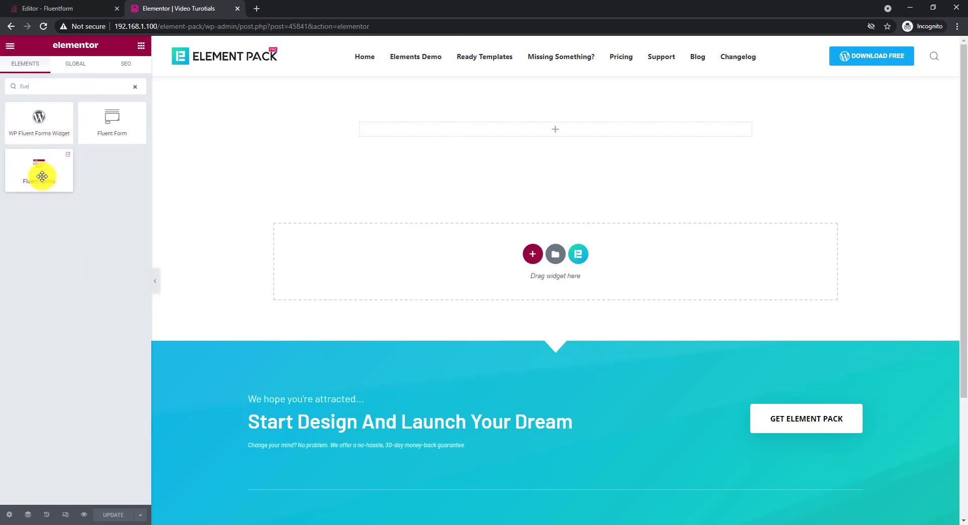
{"action": "left_click_drag", "start_coordinate": [62, 175], "coordinate": [568, 137]}
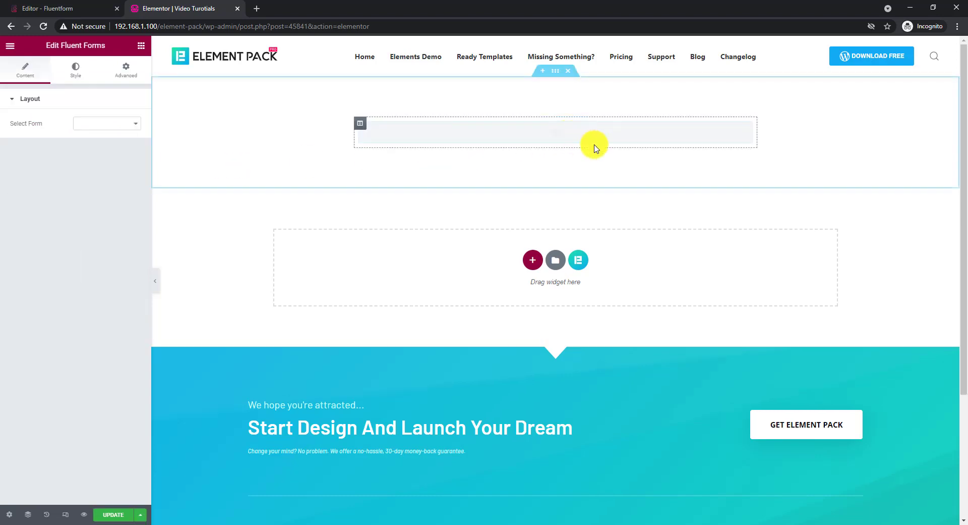
{"action": "left_click", "coordinate": [129, 124]}
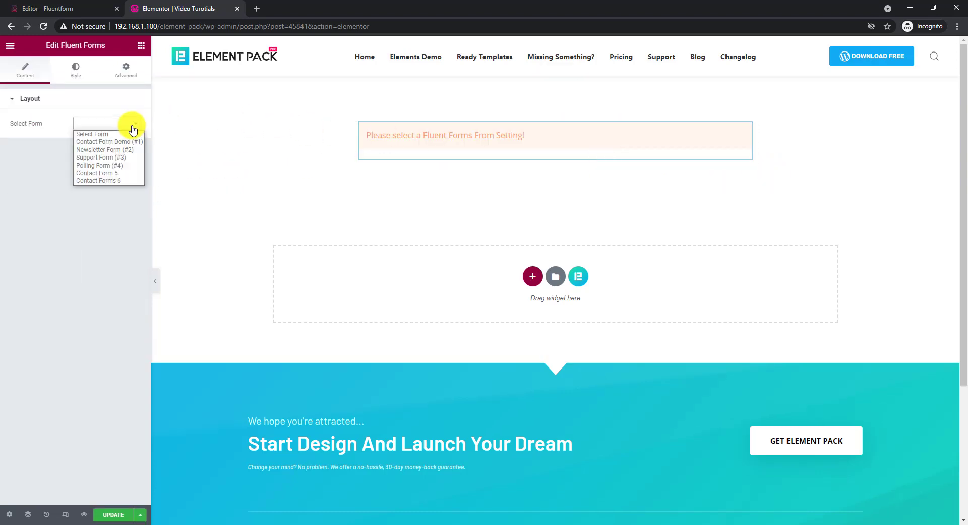
{"action": "left_click", "coordinate": [112, 180]}
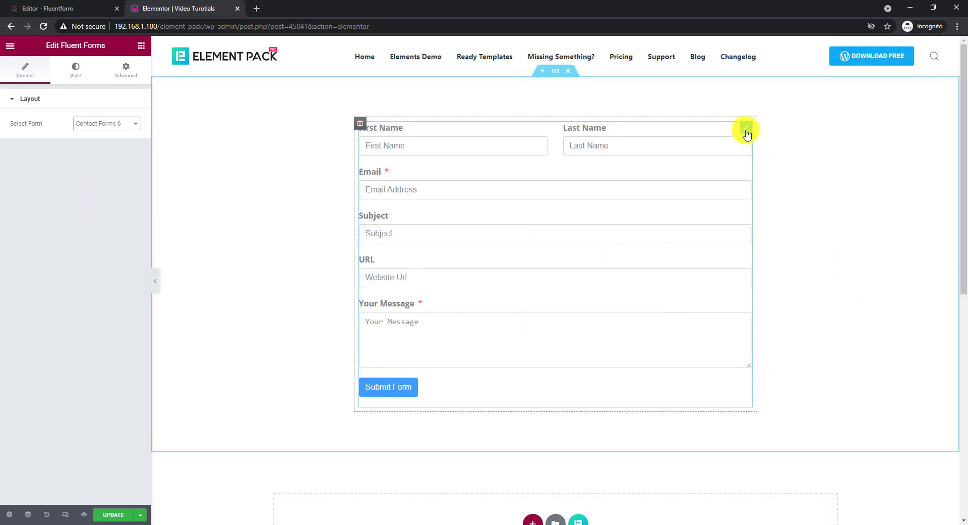
- Give the form widget padding of 100 on every side
{"action": "left_click", "coordinate": [127, 71]}
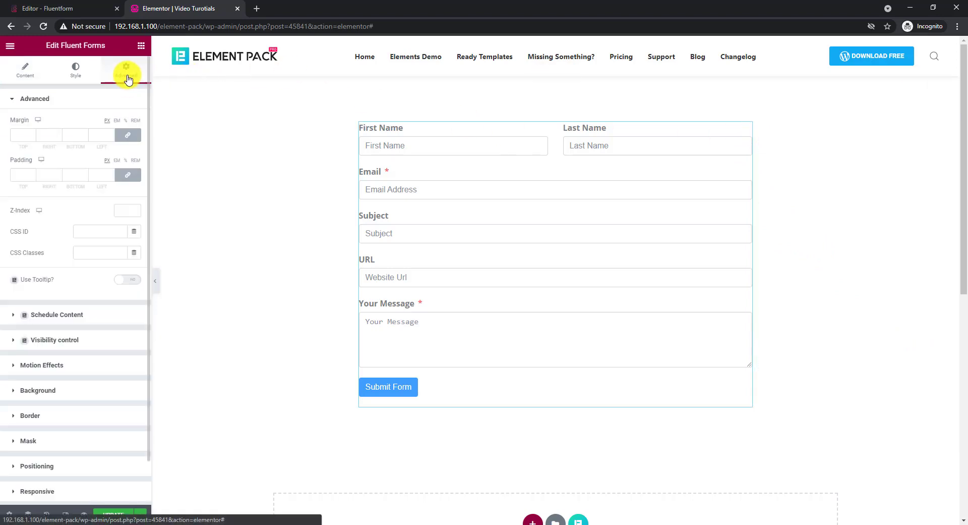
{"action": "left_click", "coordinate": [29, 175]}
{"action": "type", "text": "100"}
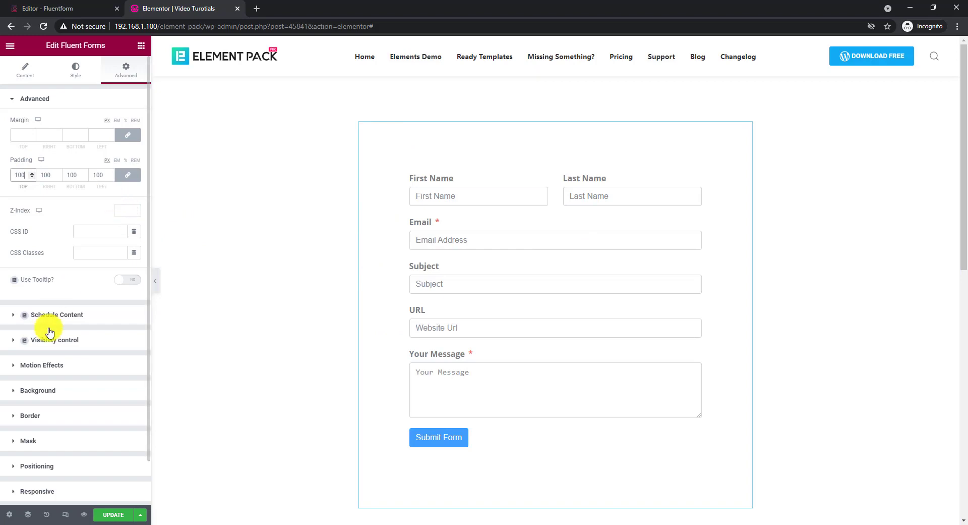
- Add a box shadow with vertical 10, blur 40 and rgba(0,0,0,0.2) colour
{"action": "left_click", "coordinate": [41, 420]}
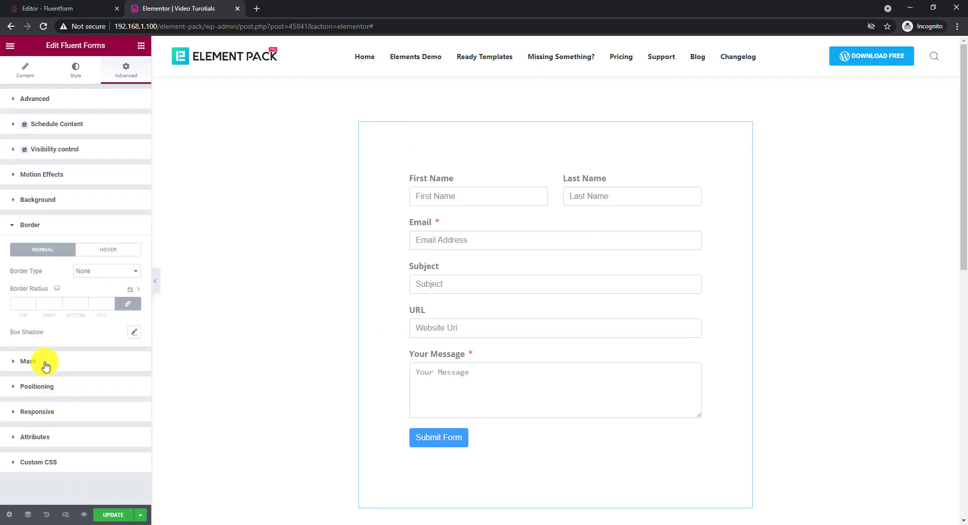
{"action": "left_click", "coordinate": [134, 333]}
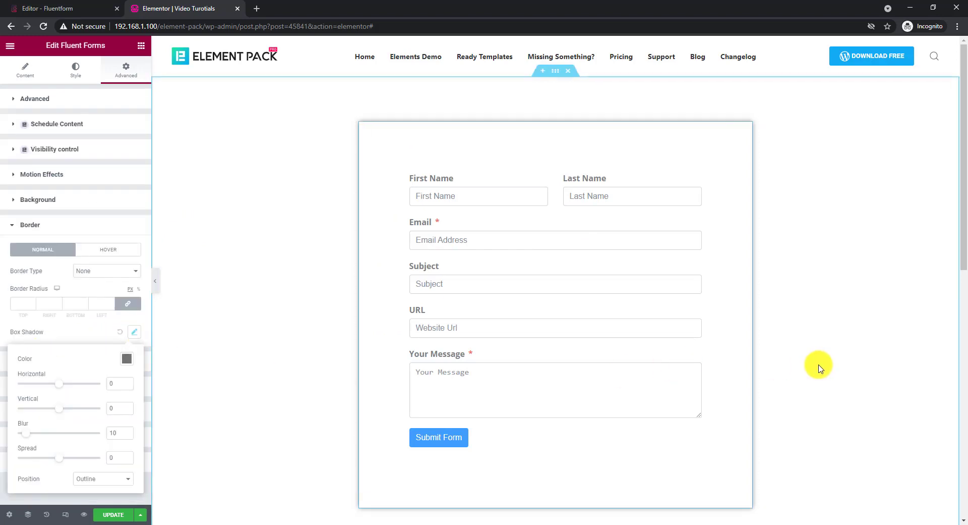
{"action": "scroll", "coordinate": [817, 363], "scroll_direction": "down", "scroll_amount": 1}
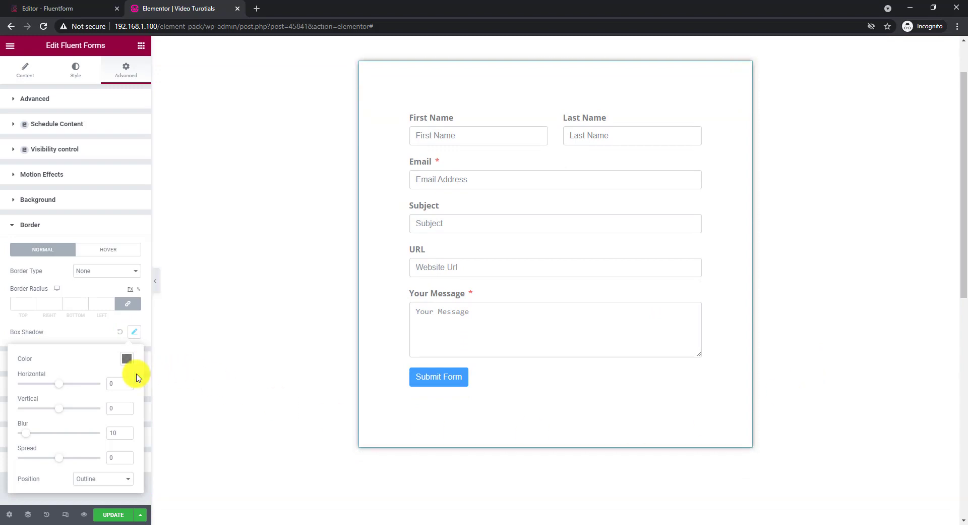
{"action": "left_click_drag", "start_coordinate": [59, 408], "coordinate": [51, 438]}
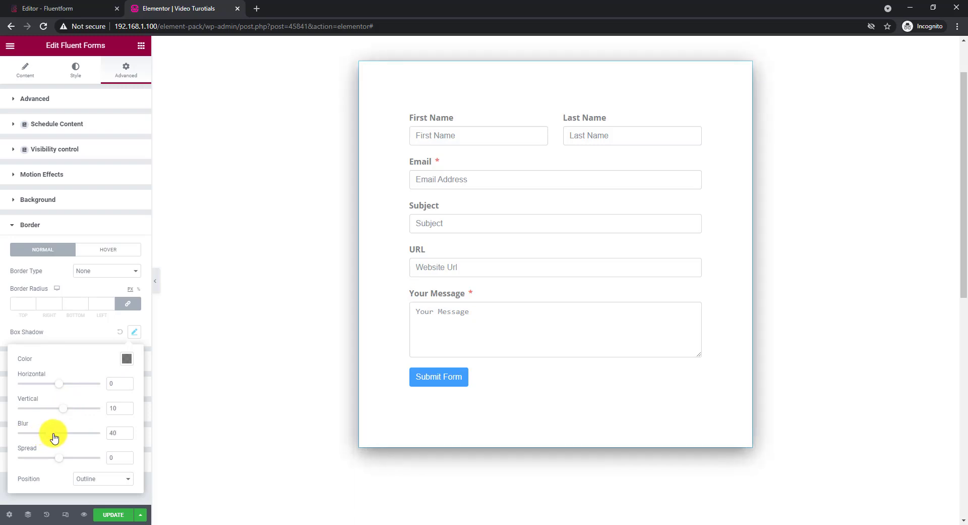
{"action": "left_click", "coordinate": [127, 358]}
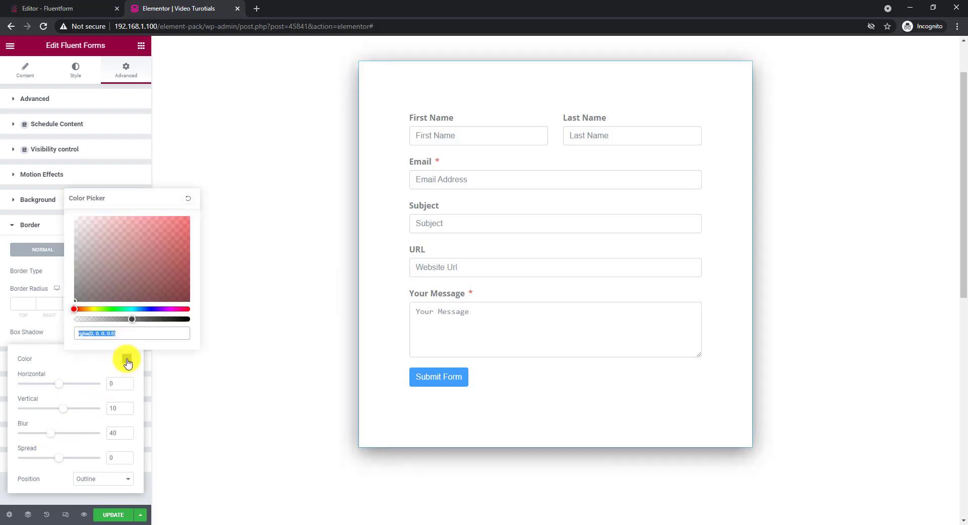
{"action": "left_click_drag", "start_coordinate": [133, 321], "coordinate": [95, 323]}
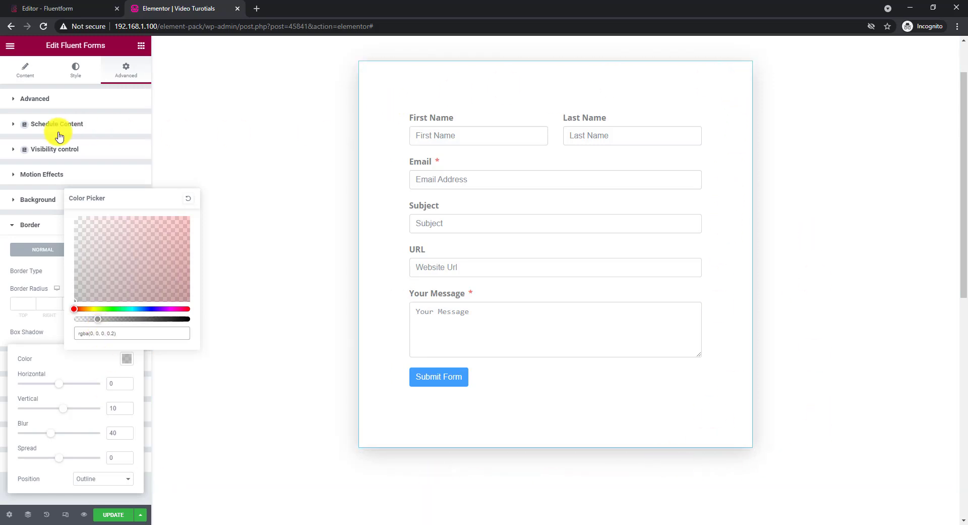
{"action": "left_click", "coordinate": [76, 75]}
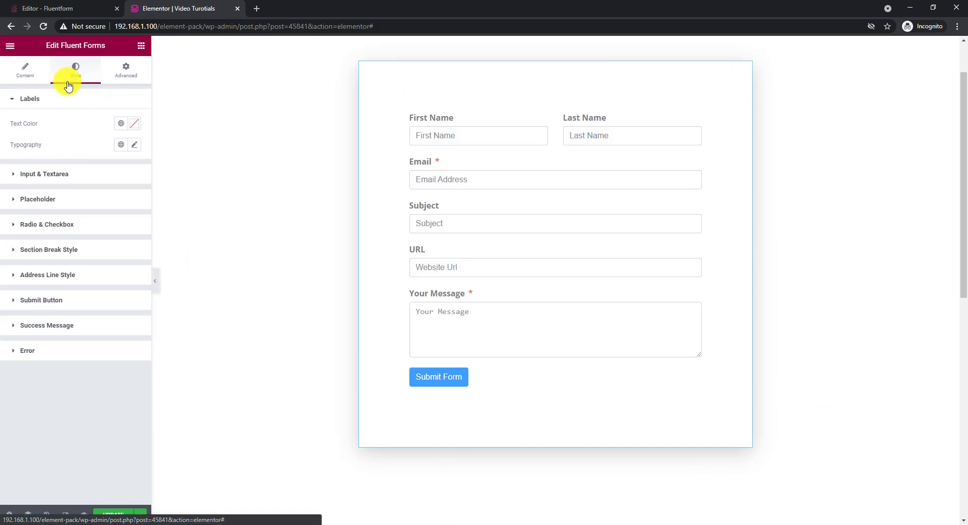
- Set the form labels' text colour to a saturated bright blue
{"action": "left_click", "coordinate": [134, 123]}
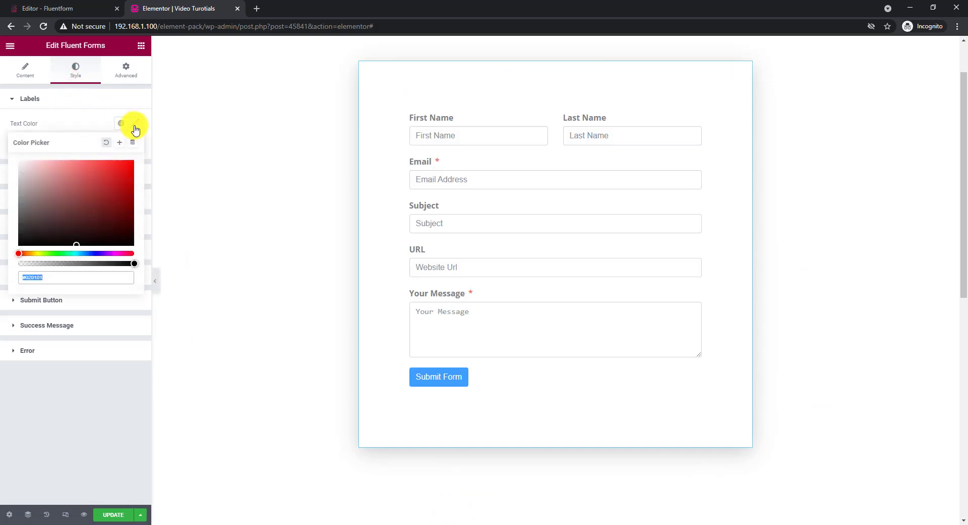
{"action": "left_click", "coordinate": [94, 254]}
{"action": "left_click_drag", "start_coordinate": [97, 256], "coordinate": [93, 252]}
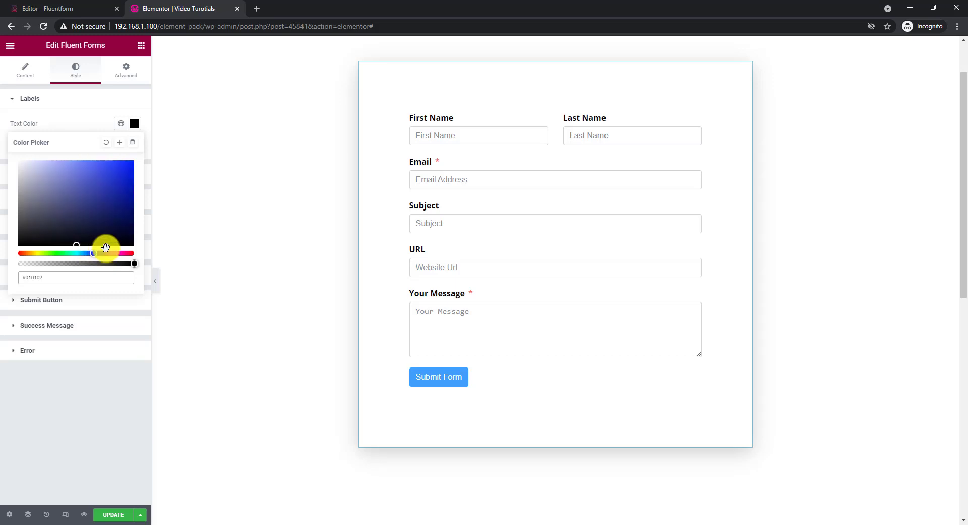
{"action": "left_click_drag", "start_coordinate": [122, 175], "coordinate": [133, 163]}
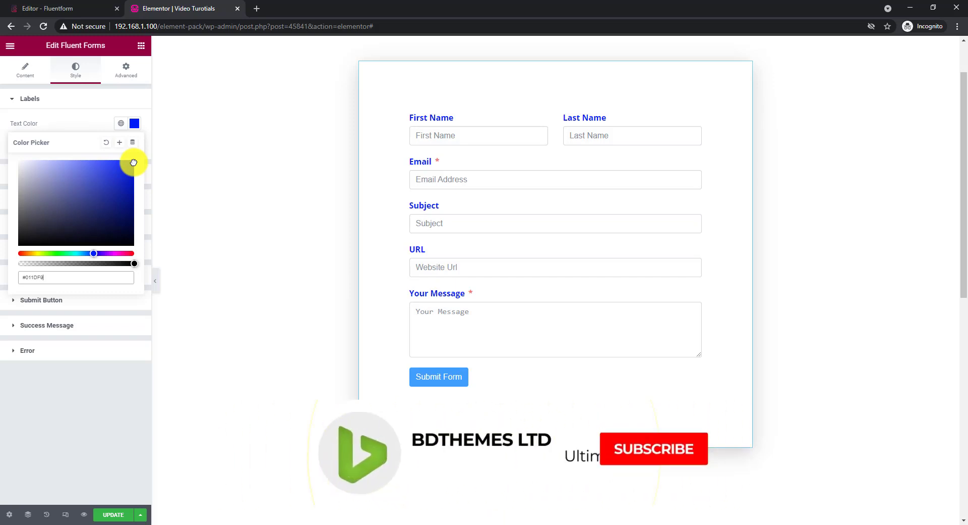
{"action": "left_click_drag", "start_coordinate": [123, 166], "coordinate": [122, 165]}
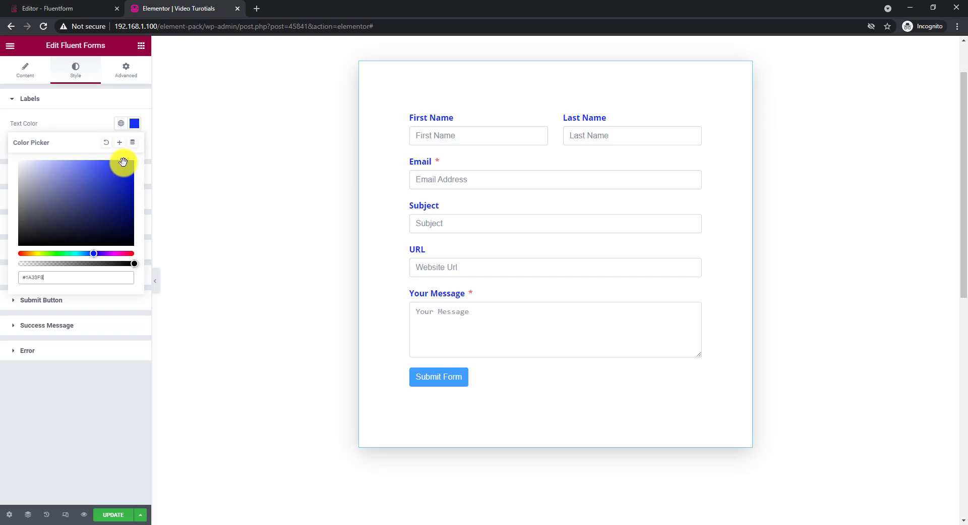
{"action": "left_click_drag", "start_coordinate": [93, 253], "coordinate": [92, 254]}
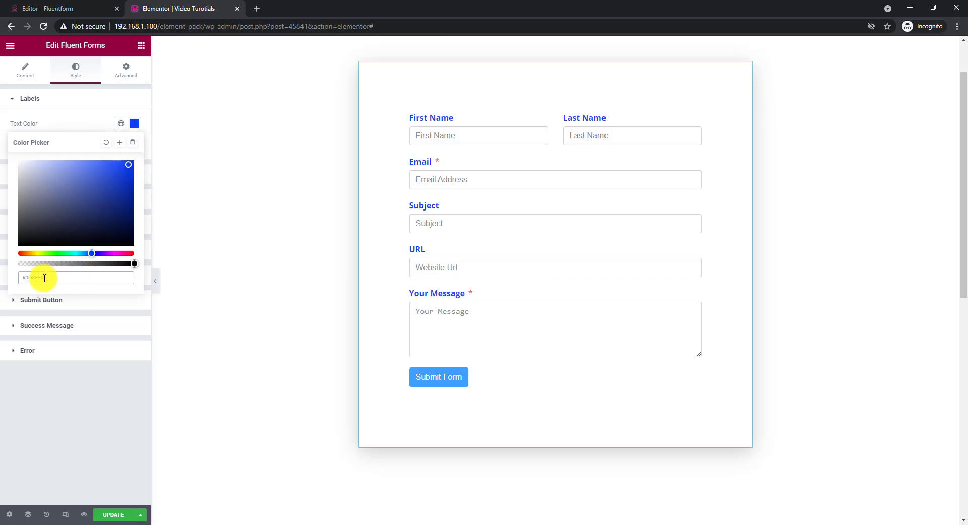
{"action": "left_click", "coordinate": [96, 128]}
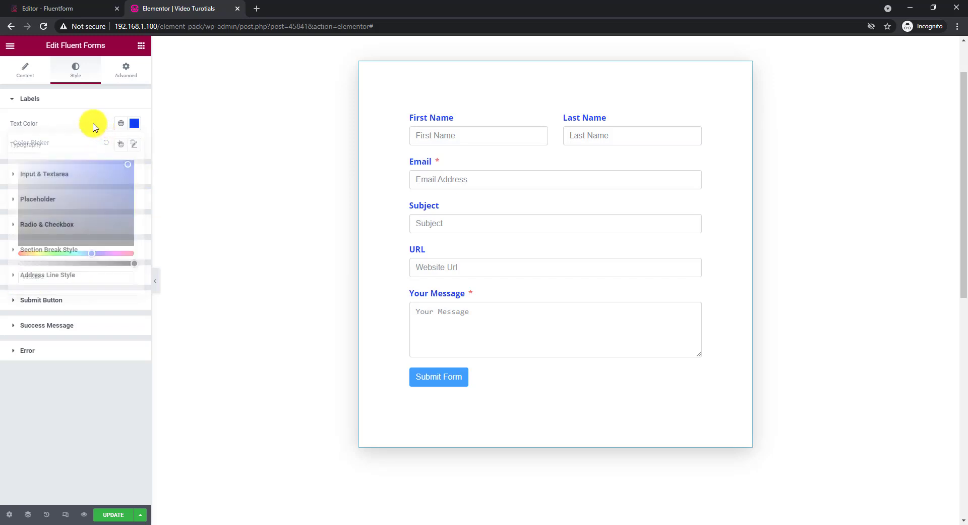
- Set the label typography to the Barlow font at 18 px
{"action": "left_click", "coordinate": [134, 147]}
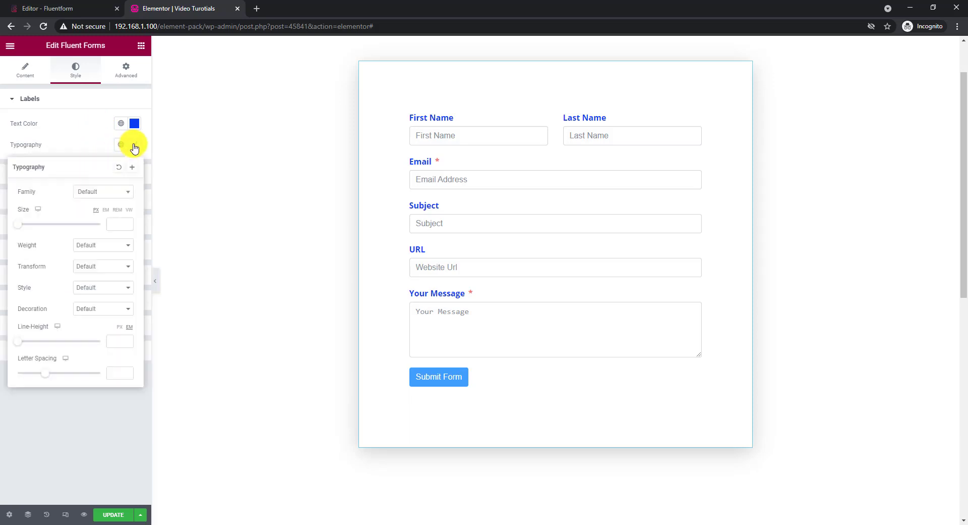
{"action": "left_click", "coordinate": [106, 194]}
{"action": "type", "text": "bar"}
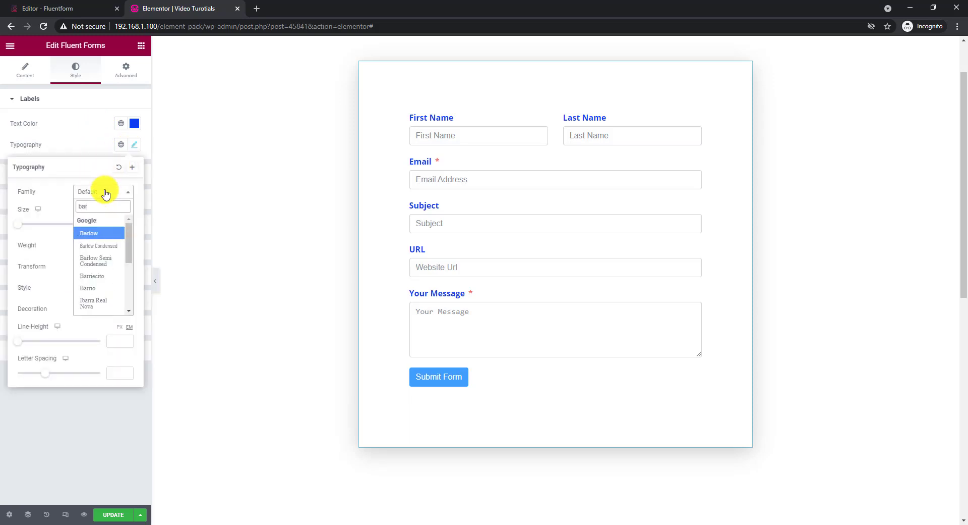
{"action": "left_click", "coordinate": [95, 234]}
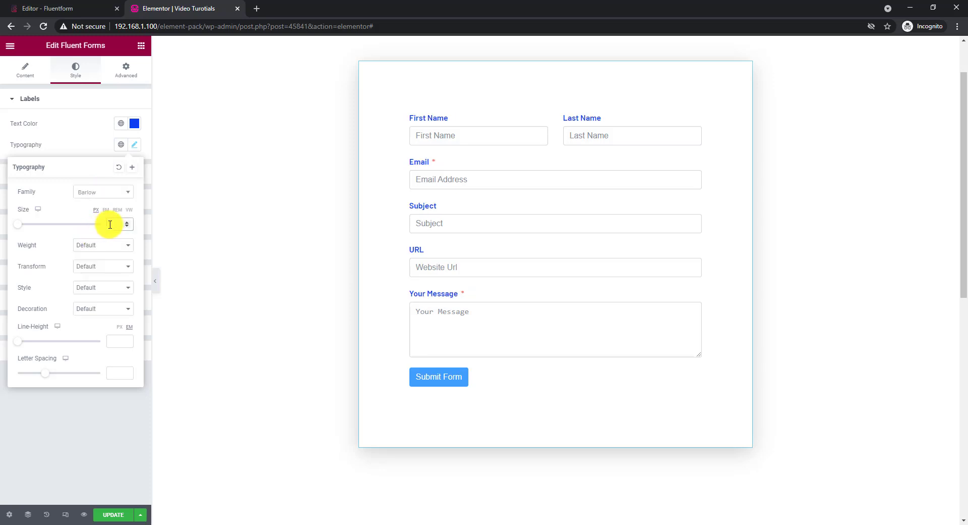
{"action": "scroll", "coordinate": [109, 224], "scroll_direction": "up", "scroll_amount": 3}
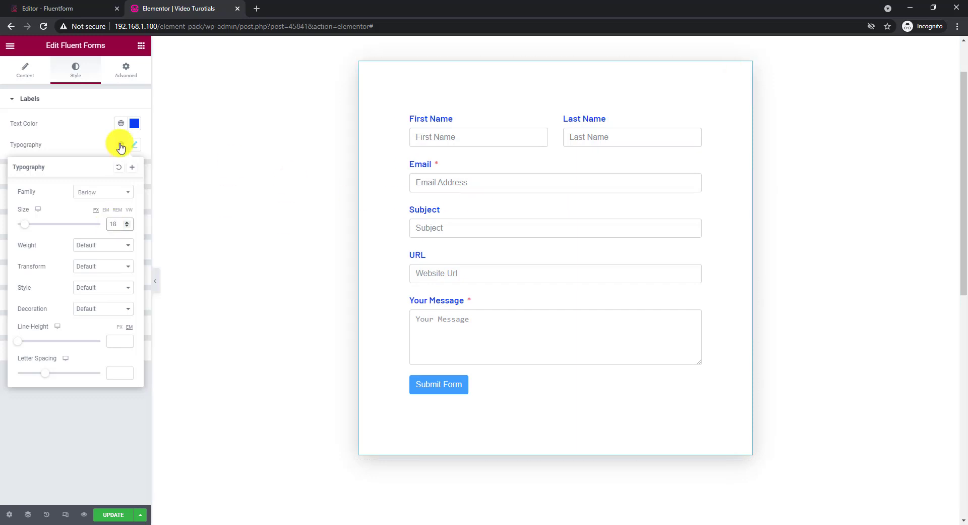
{"action": "left_click", "coordinate": [79, 145]}
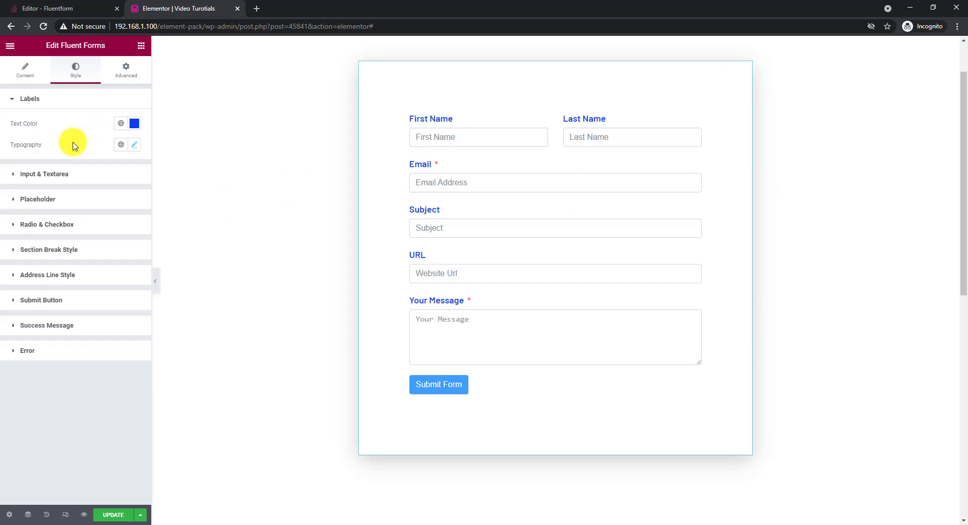
{"action": "left_click", "coordinate": [68, 176]}
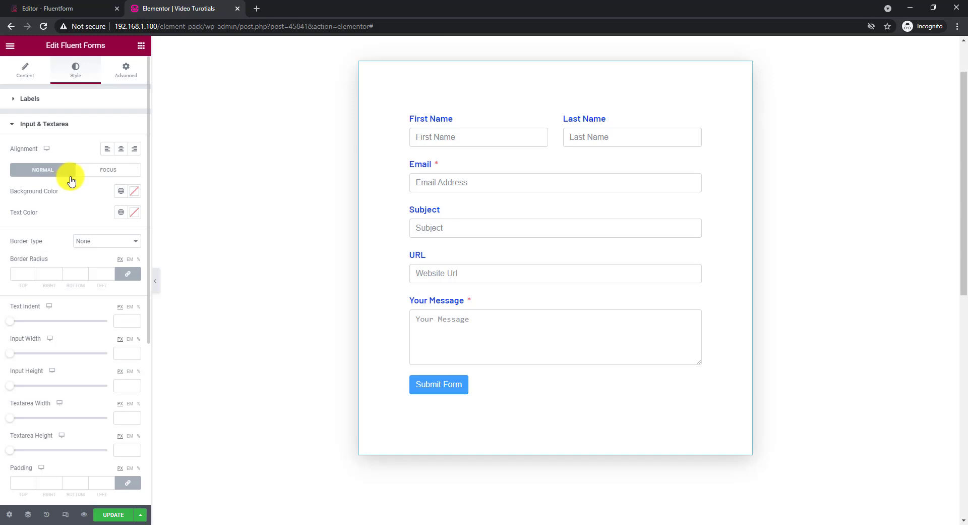
- Give the input fields a 1 px solid, translucent light-blue border
{"action": "left_click", "coordinate": [97, 240]}
{"action": "left_click", "coordinate": [97, 263]}
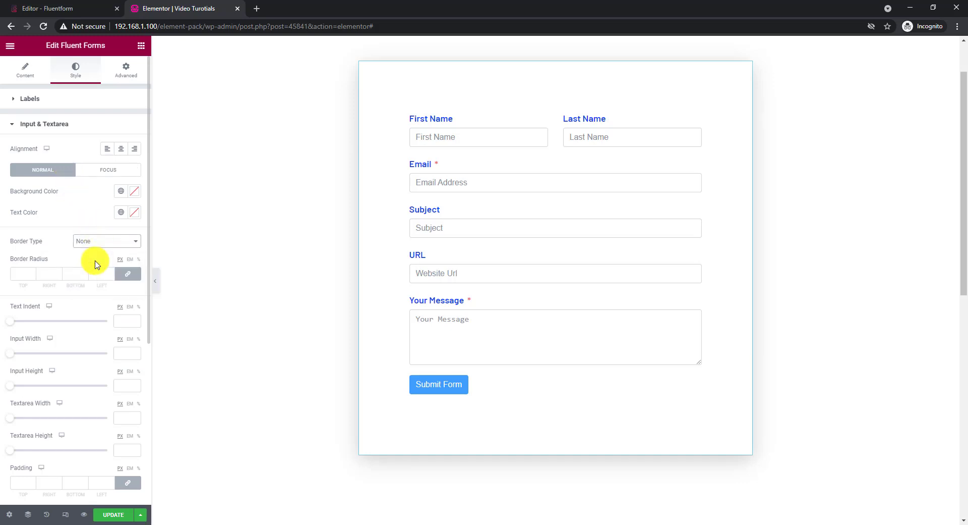
{"action": "left_click", "coordinate": [18, 272]}
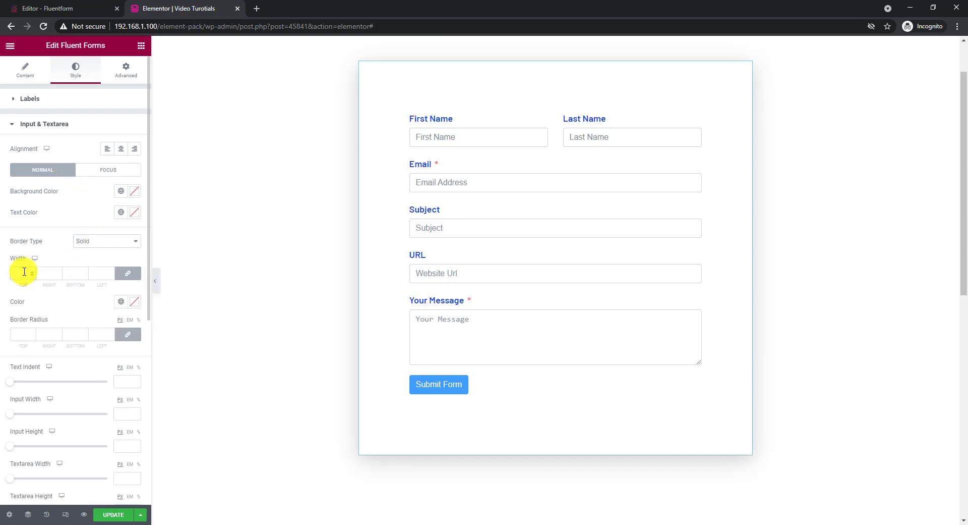
{"action": "left_click", "coordinate": [134, 302]}
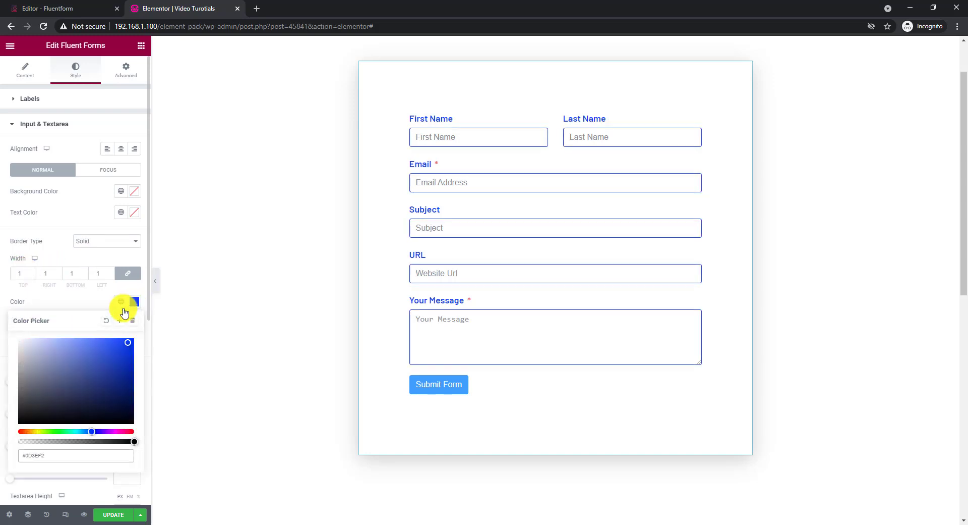
{"action": "left_click_drag", "start_coordinate": [134, 441], "coordinate": [51, 445]}
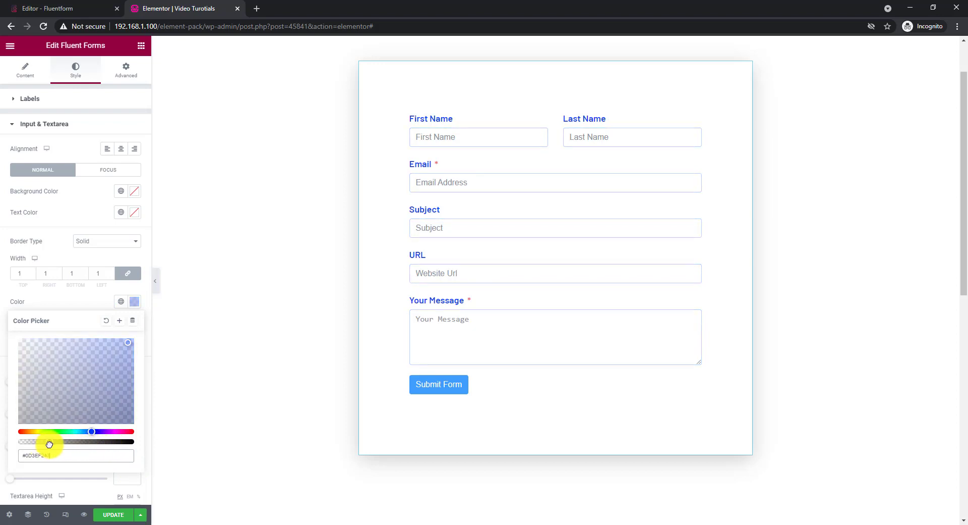
{"action": "left_click", "coordinate": [65, 302]}
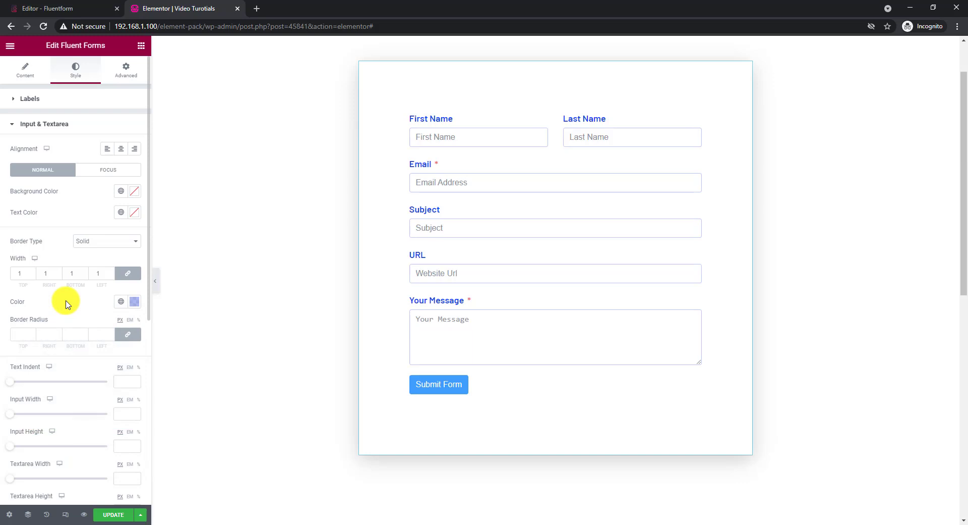
- Set the input and textarea text font to Barlow
{"action": "scroll", "coordinate": [65, 303], "scroll_direction": "down", "scroll_amount": 5}
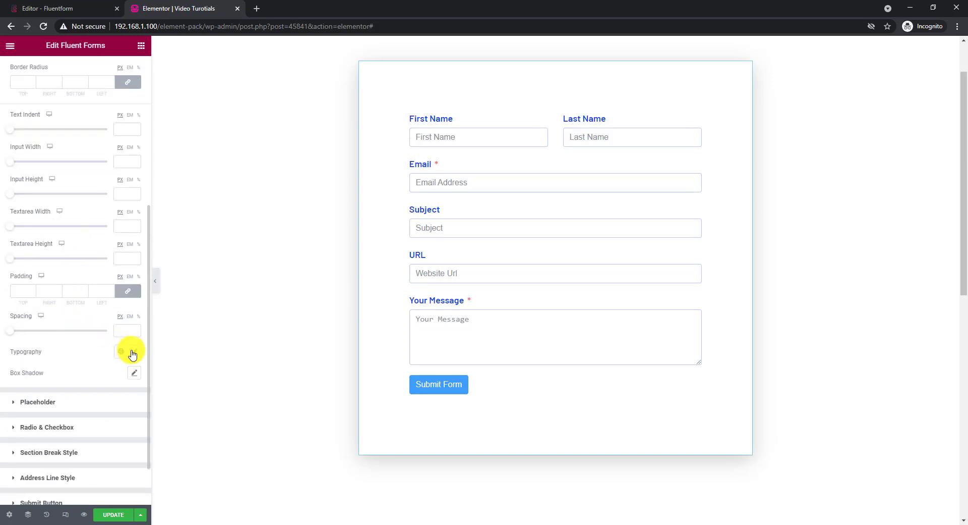
{"action": "left_click", "coordinate": [133, 354]}
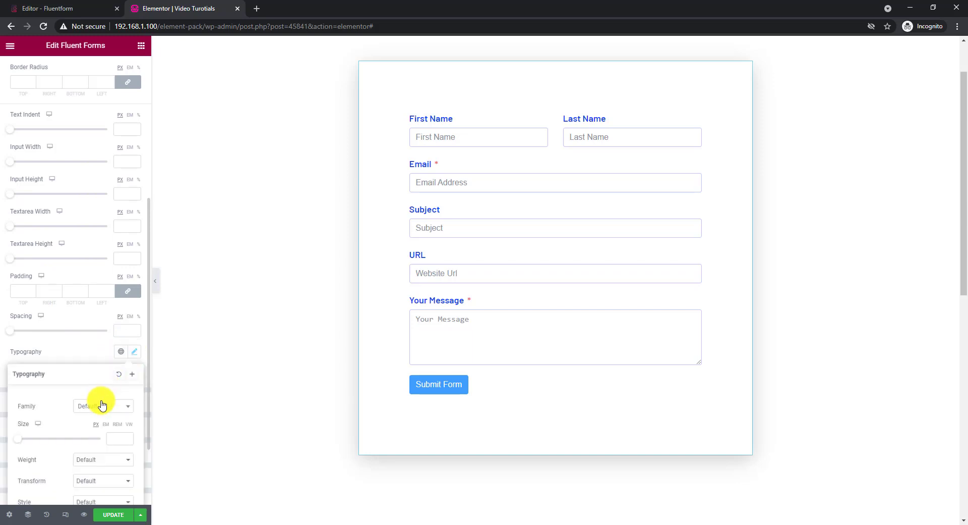
{"action": "left_click", "coordinate": [101, 406]}
{"action": "type", "text": "barl"}
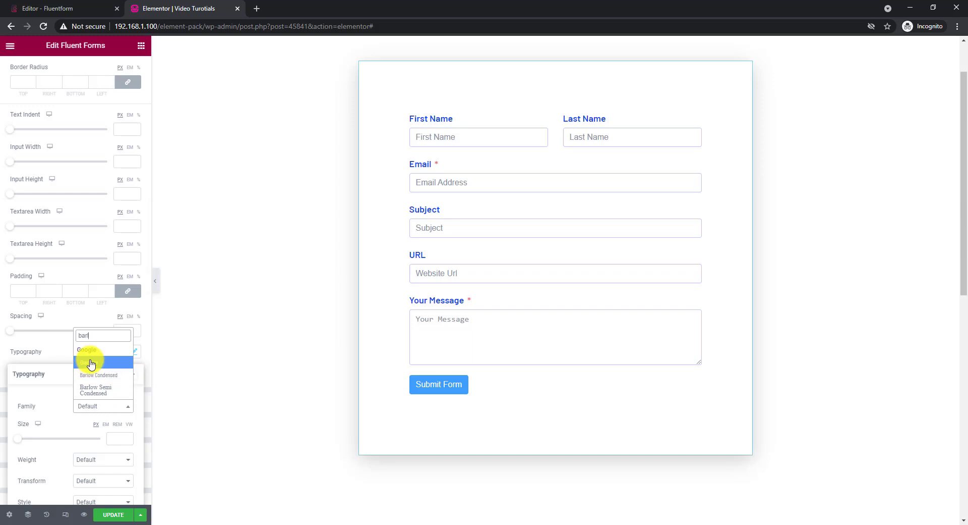
{"action": "left_click", "coordinate": [91, 363]}
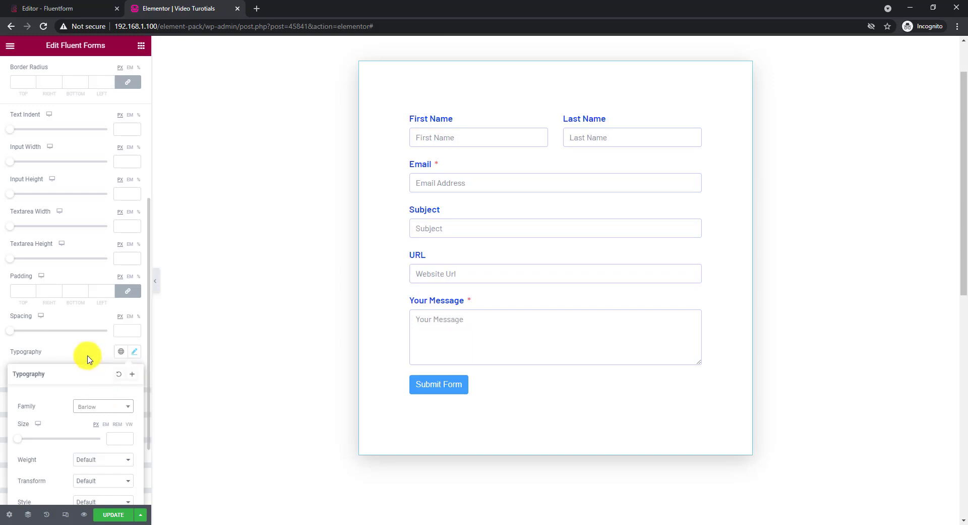
{"action": "left_click", "coordinate": [87, 358]}
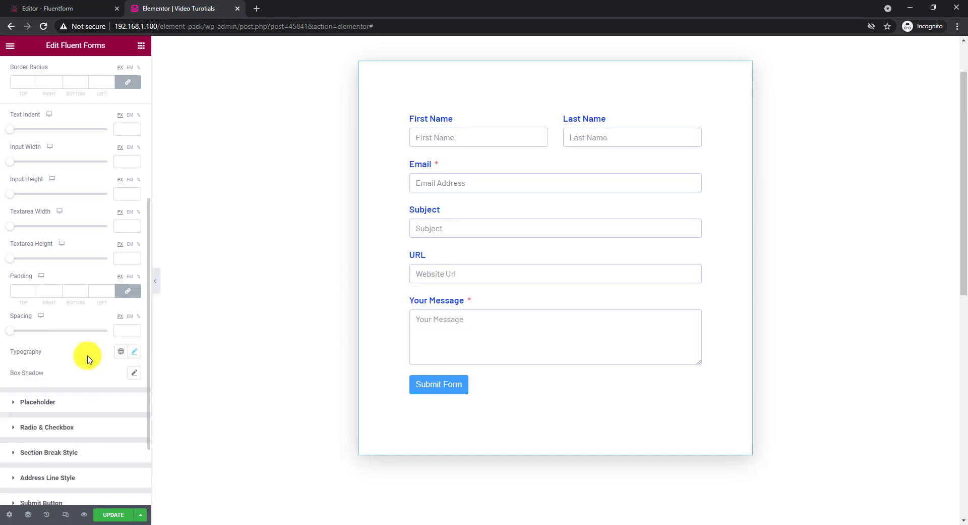
- Paste the same blue as the placeholder text colour and make it translucent
{"action": "left_click", "coordinate": [71, 406]}
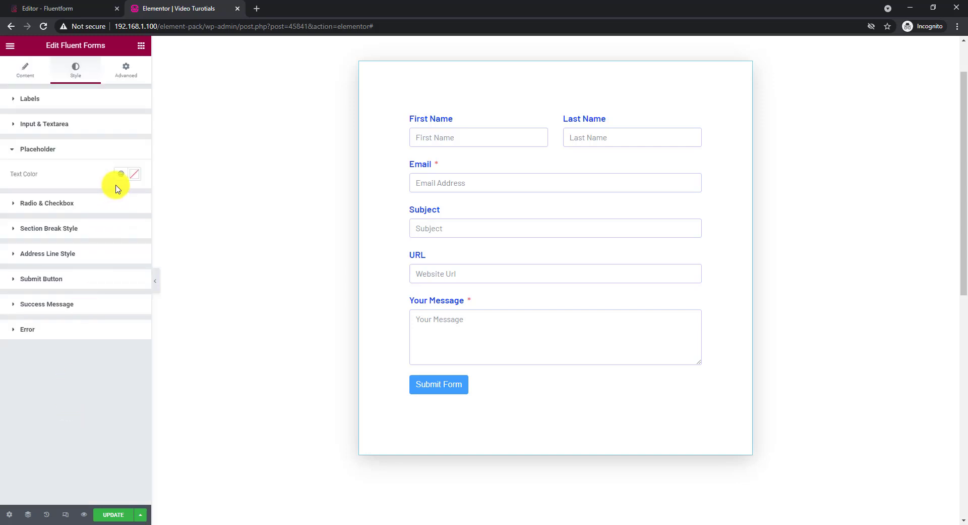
{"action": "left_click", "coordinate": [135, 174]}
{"action": "type", "text": "#0D3EF2"}
{"action": "left_click_drag", "start_coordinate": [132, 313], "coordinate": [83, 323]}
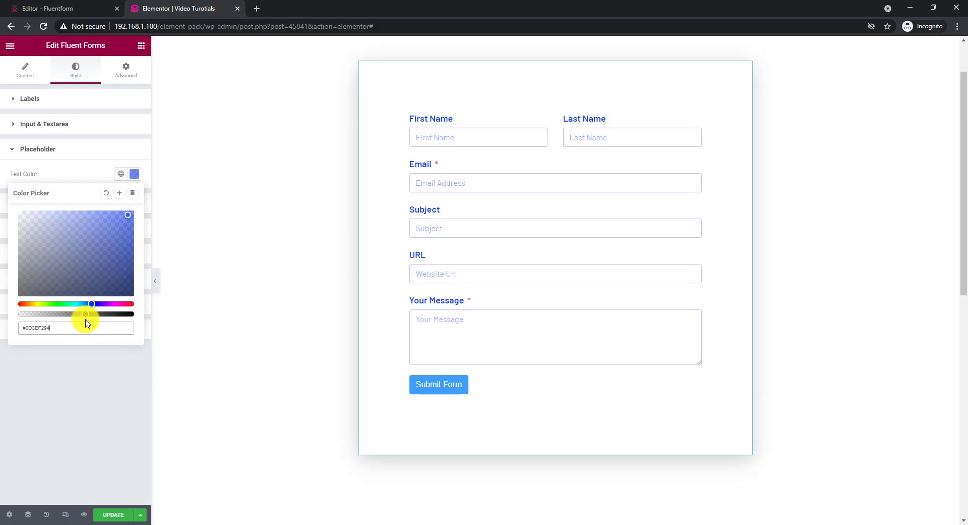
{"action": "left_click_drag", "start_coordinate": [87, 323], "coordinate": [93, 323]}
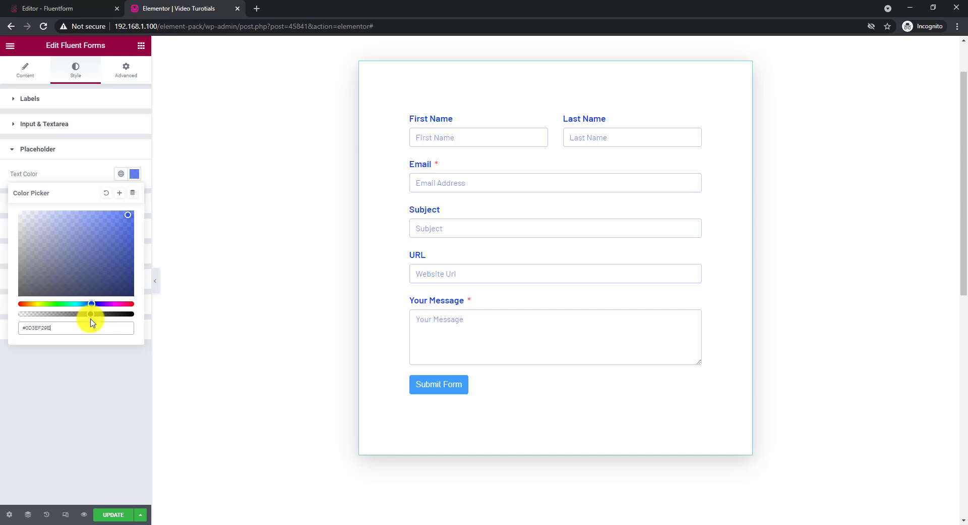
{"action": "left_click", "coordinate": [72, 173]}
- Make the input fields' light-blue border colour fainter
{"action": "left_click", "coordinate": [75, 126]}
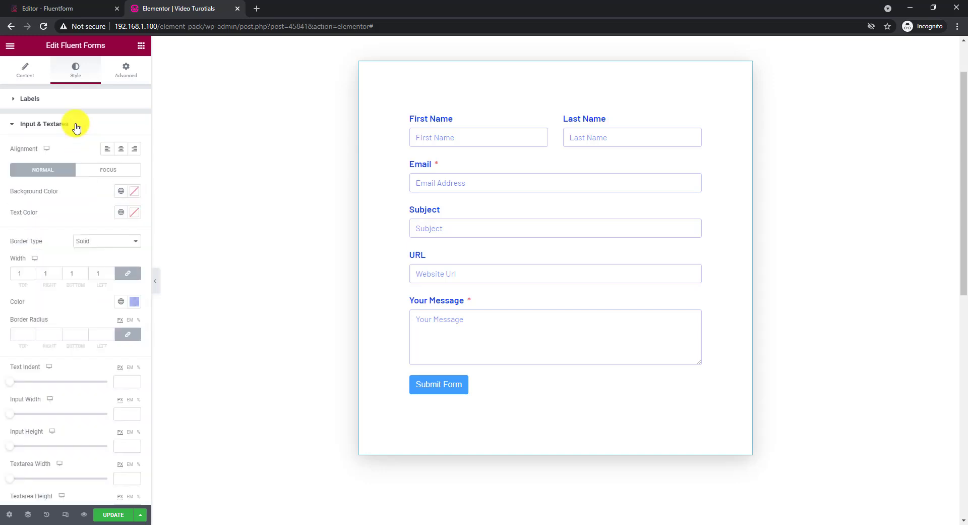
{"action": "left_click", "coordinate": [134, 301]}
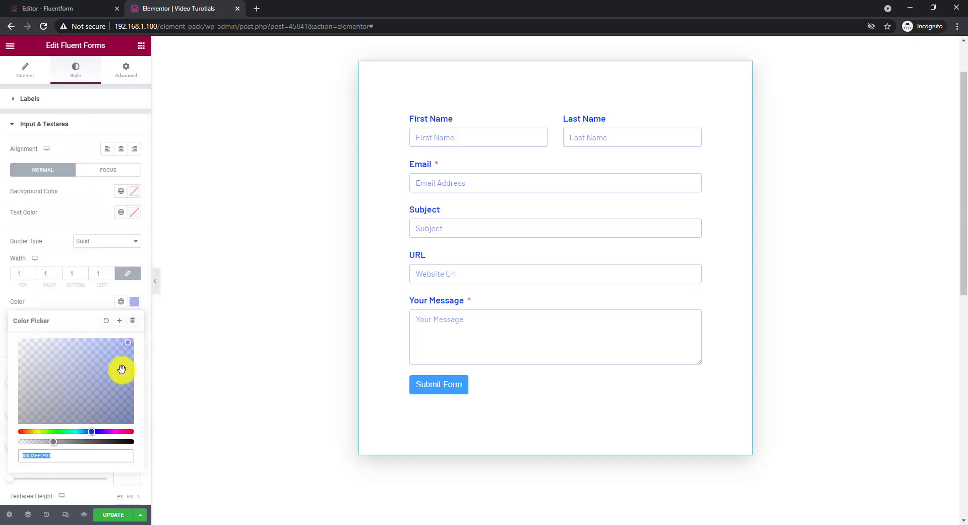
{"action": "left_click_drag", "start_coordinate": [56, 442], "coordinate": [38, 443]}
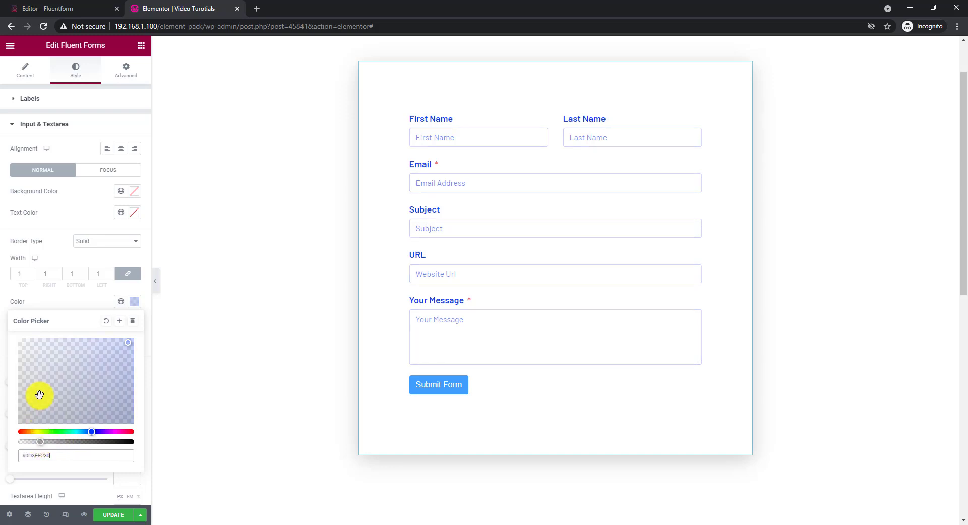
{"action": "left_click", "coordinate": [67, 308]}
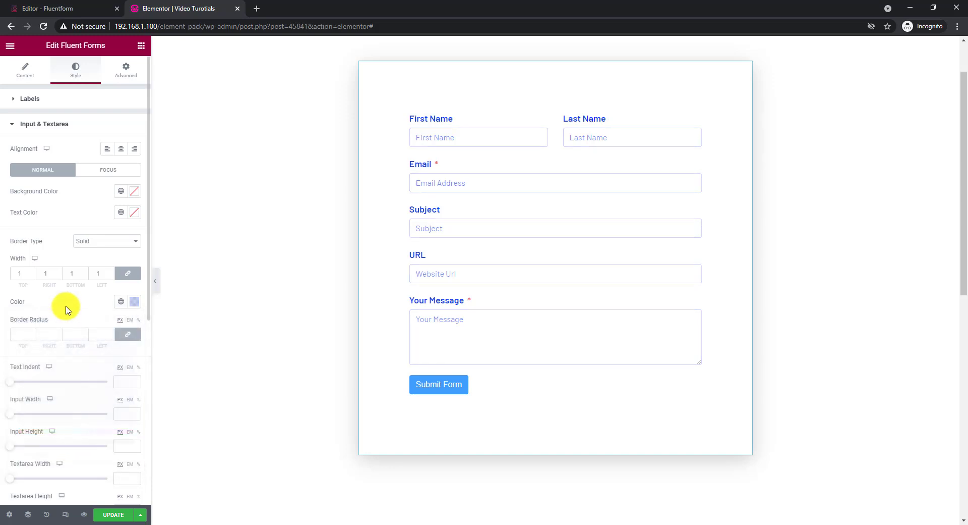
{"action": "left_click", "coordinate": [65, 123]}
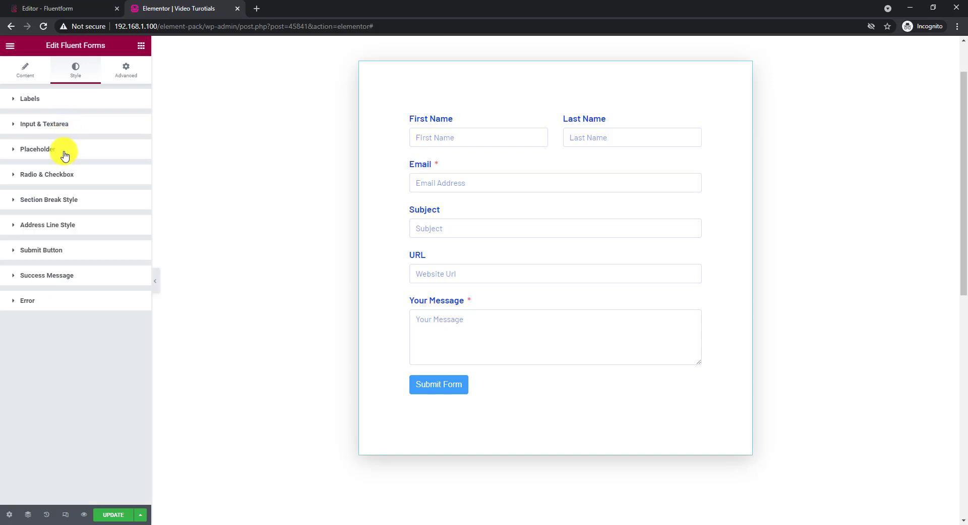
- Raise the placeholder blue's opacity to #0D3EF2B0
{"action": "left_click", "coordinate": [64, 150]}
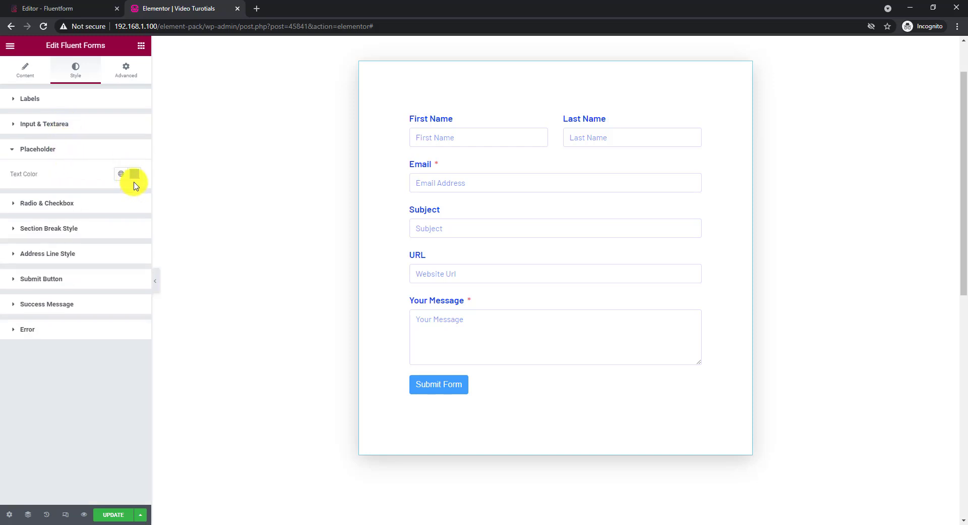
{"action": "left_click", "coordinate": [134, 173]}
{"action": "left_click_drag", "start_coordinate": [90, 314], "coordinate": [98, 316]}
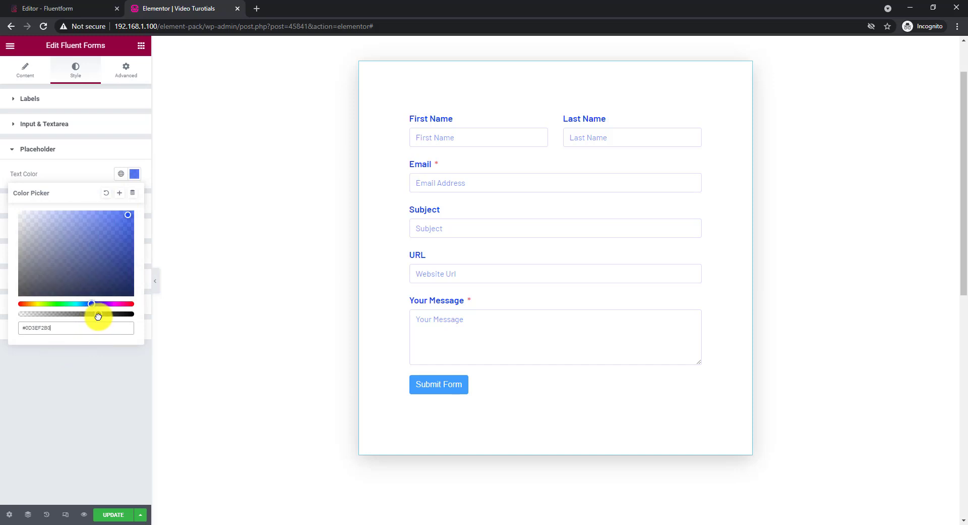
{"action": "left_click", "coordinate": [79, 153]}
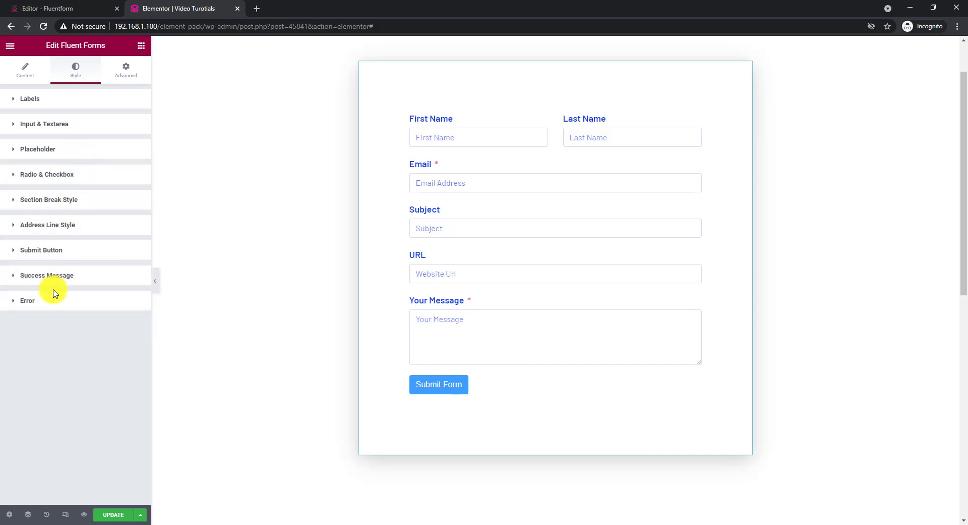
- Make the submit button background fully transparent with #0D3EF2 blue text
{"action": "left_click", "coordinate": [66, 253]}
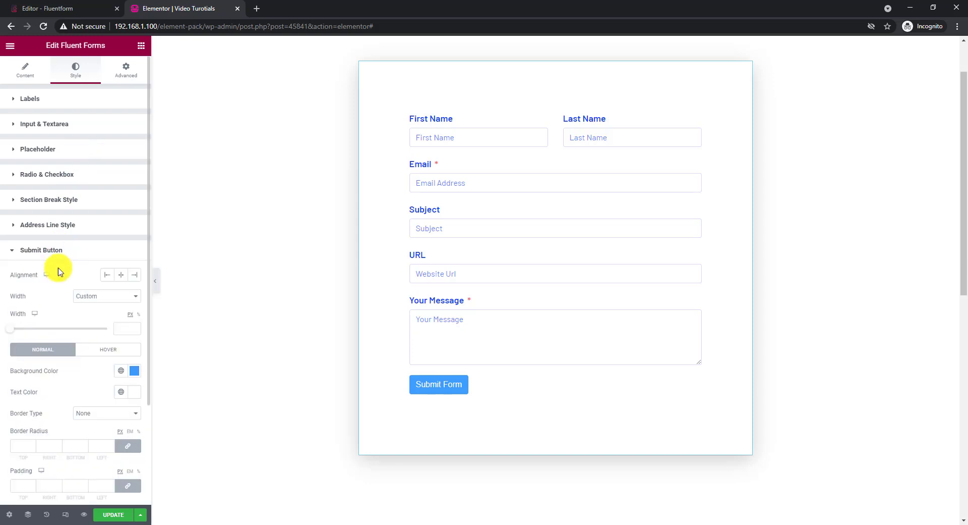
{"action": "scroll", "coordinate": [54, 309], "scroll_direction": "down", "scroll_amount": 2}
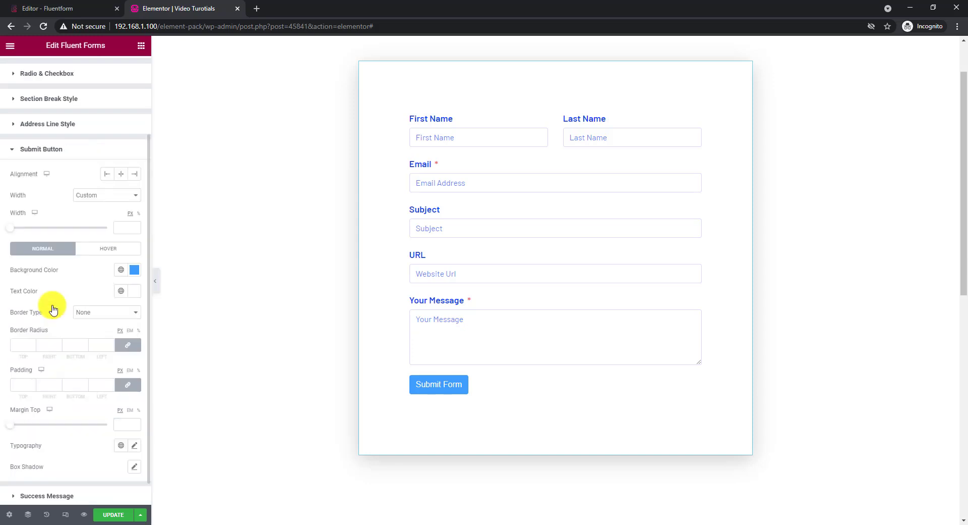
{"action": "left_click", "coordinate": [133, 270]}
{"action": "left_click_drag", "start_coordinate": [132, 409], "coordinate": [7, 411]}
{"action": "left_click", "coordinate": [91, 272]}
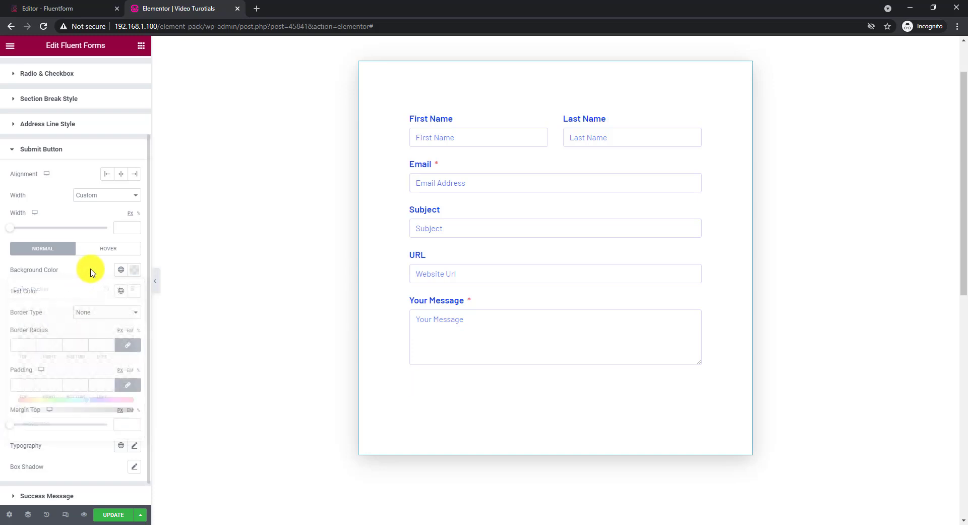
{"action": "left_click", "coordinate": [134, 293]}
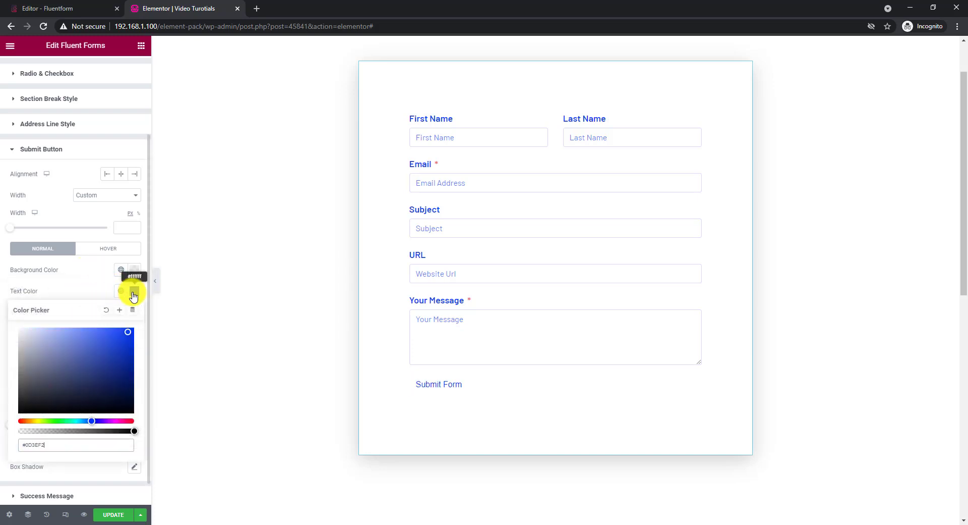
{"action": "left_click", "coordinate": [96, 284]}
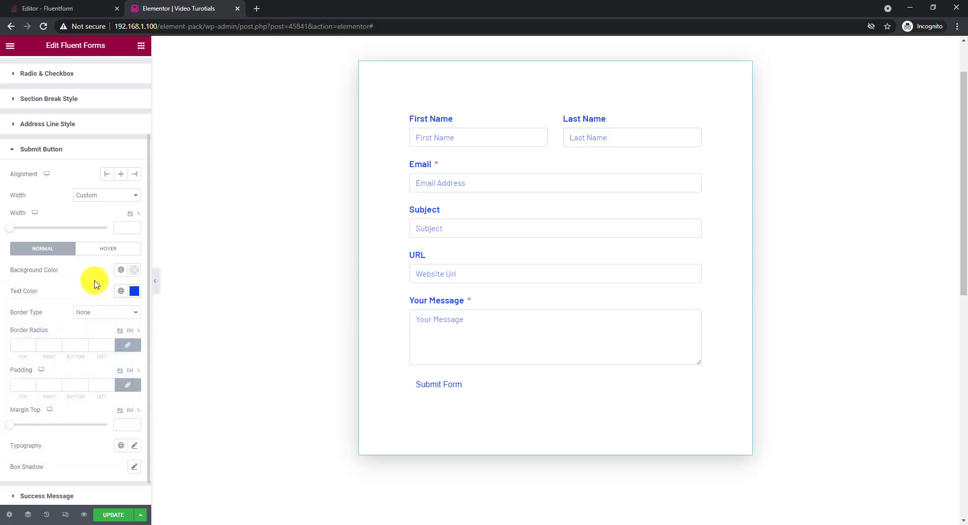
- Give the submit button a solid, faint light-blue border of #0D3EF233
{"action": "left_click", "coordinate": [97, 314]}
{"action": "left_click", "coordinate": [97, 331]}
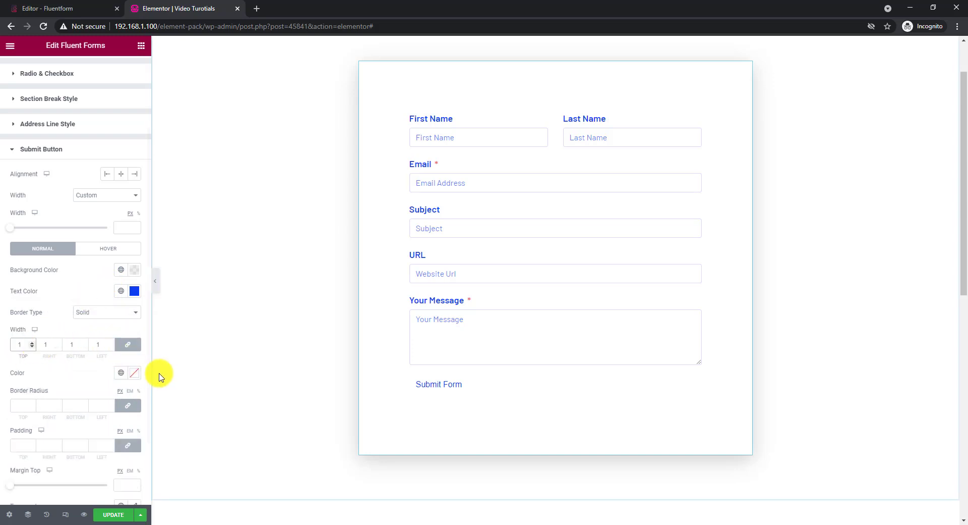
{"action": "left_click", "coordinate": [134, 373]}
{"action": "type", "text": "#0D3EF2"}
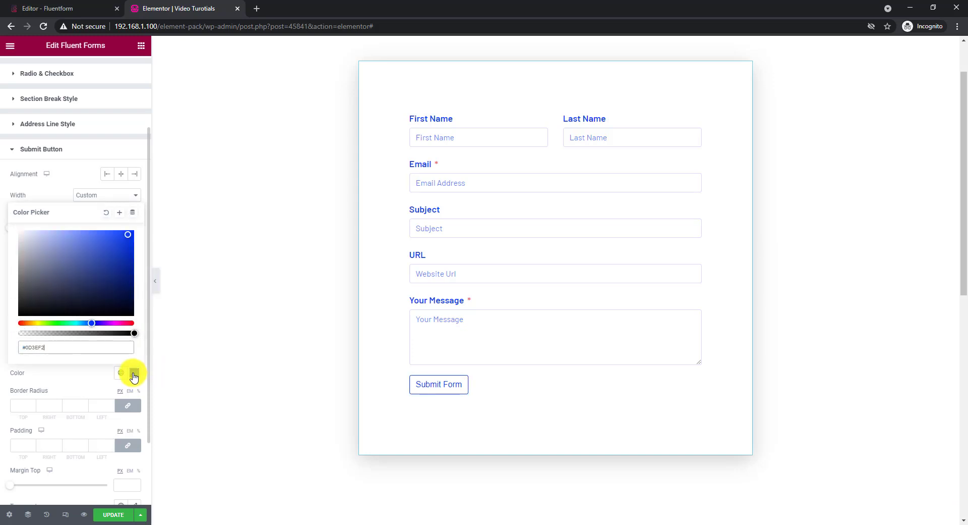
{"action": "left_click_drag", "start_coordinate": [135, 332], "coordinate": [44, 334]}
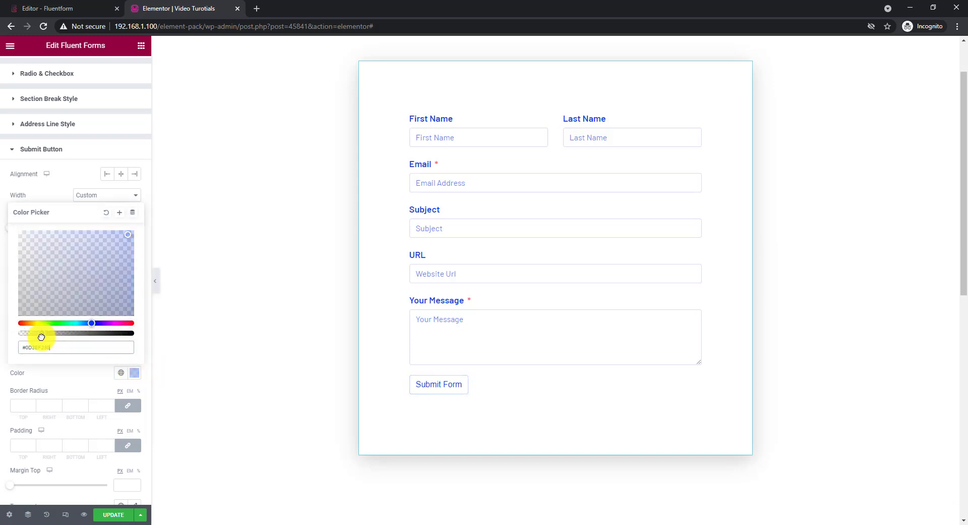
{"action": "left_click_drag", "start_coordinate": [42, 337], "coordinate": [42, 334]}
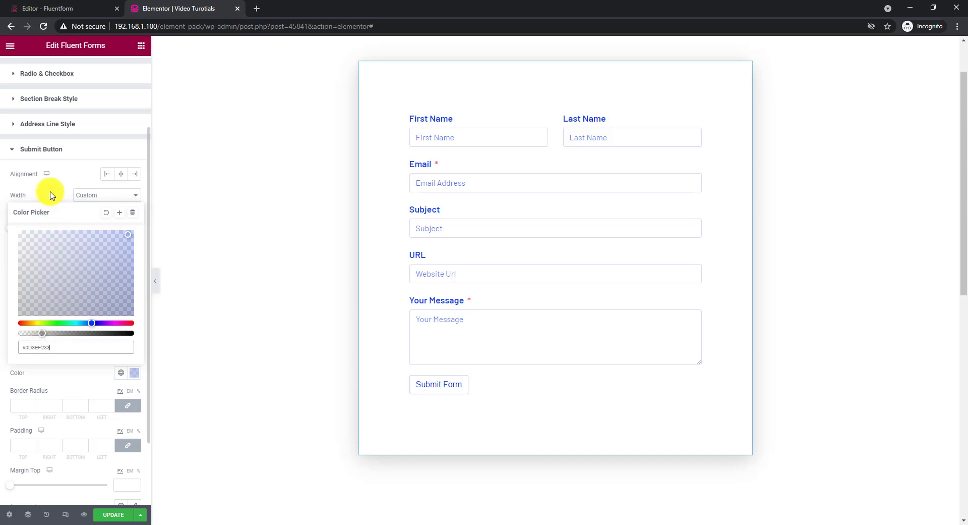
{"action": "left_click", "coordinate": [50, 195]}
- Set the submit button typography to Barlow at font size 16
{"action": "scroll", "coordinate": [74, 277], "scroll_direction": "down", "scroll_amount": 2}
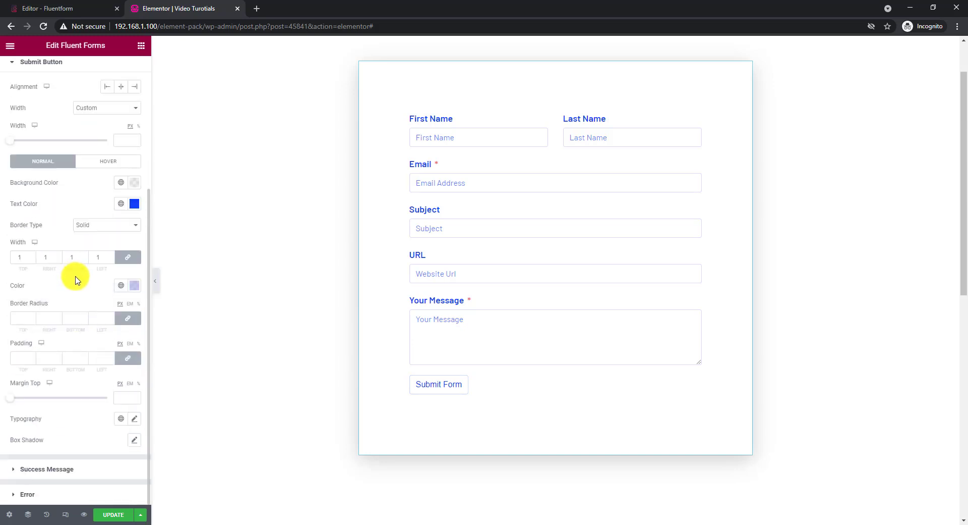
{"action": "left_click", "coordinate": [134, 423]}
{"action": "scroll", "coordinate": [113, 424], "scroll_direction": "down", "scroll_amount": 3}
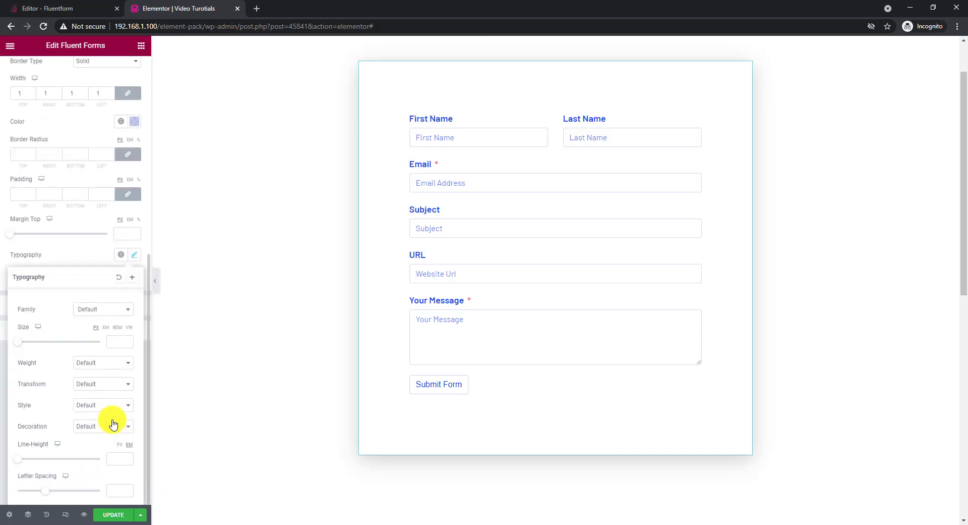
{"action": "left_click", "coordinate": [104, 315]}
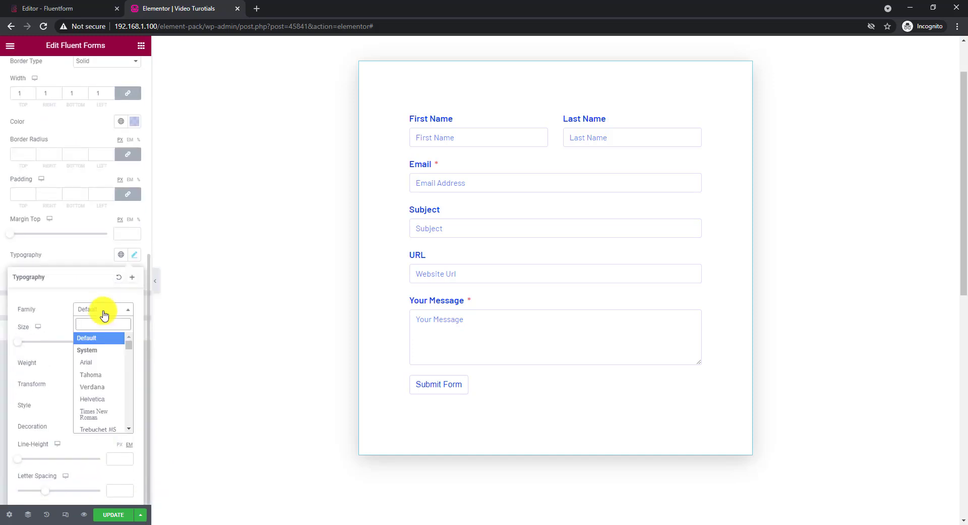
{"action": "type", "text": "bar"}
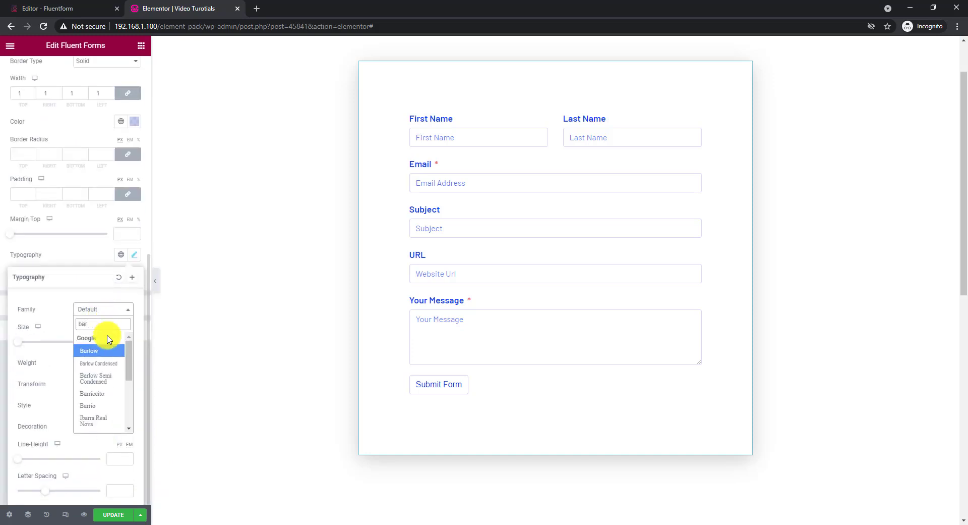
{"action": "left_click", "coordinate": [99, 351]}
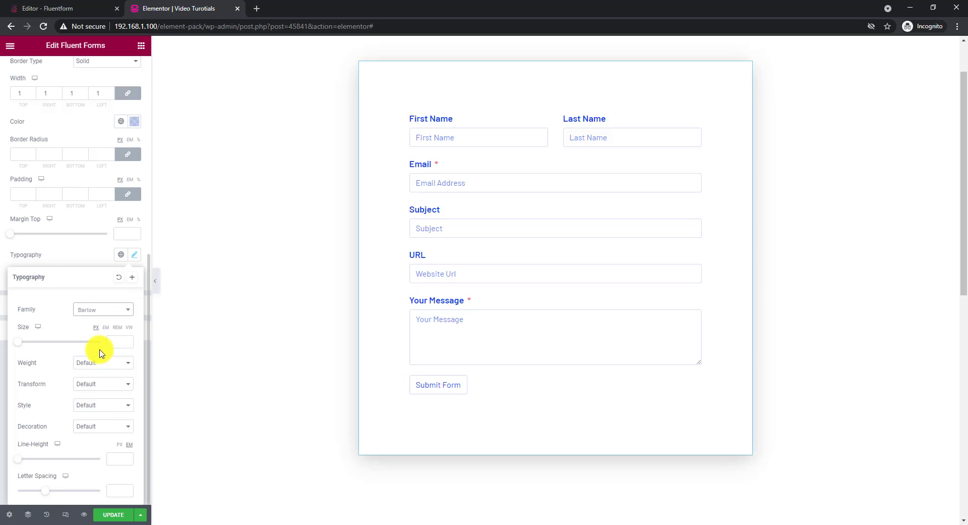
{"action": "left_click", "coordinate": [121, 343]}
{"action": "type", "text": "16"}
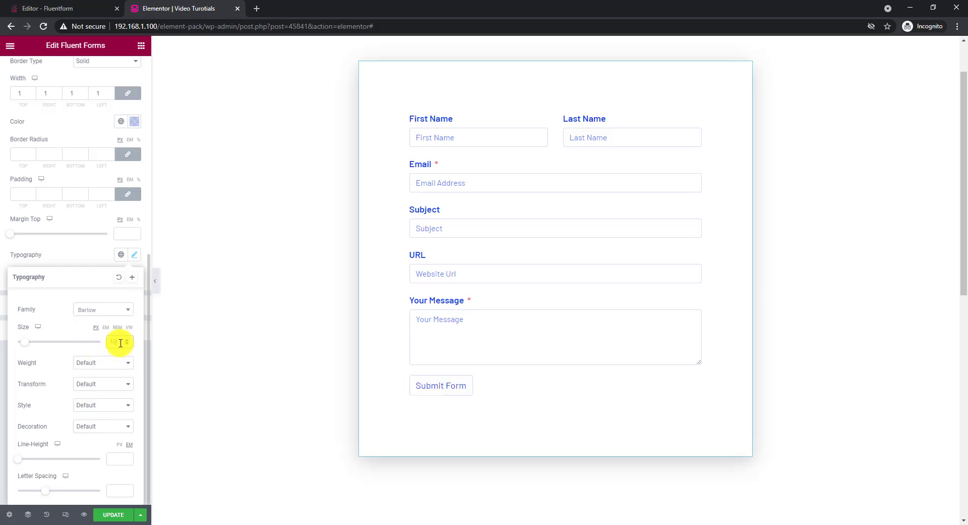
{"action": "left_click", "coordinate": [76, 253]}
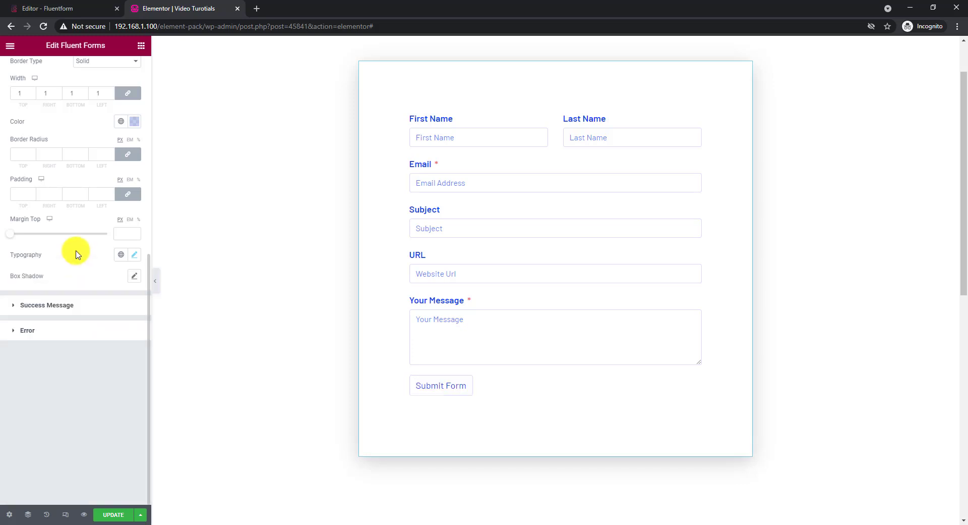
- Pad the button 10 top and bottom and 20 left and right
{"action": "scroll", "coordinate": [76, 267], "scroll_direction": "up", "scroll_amount": 2}
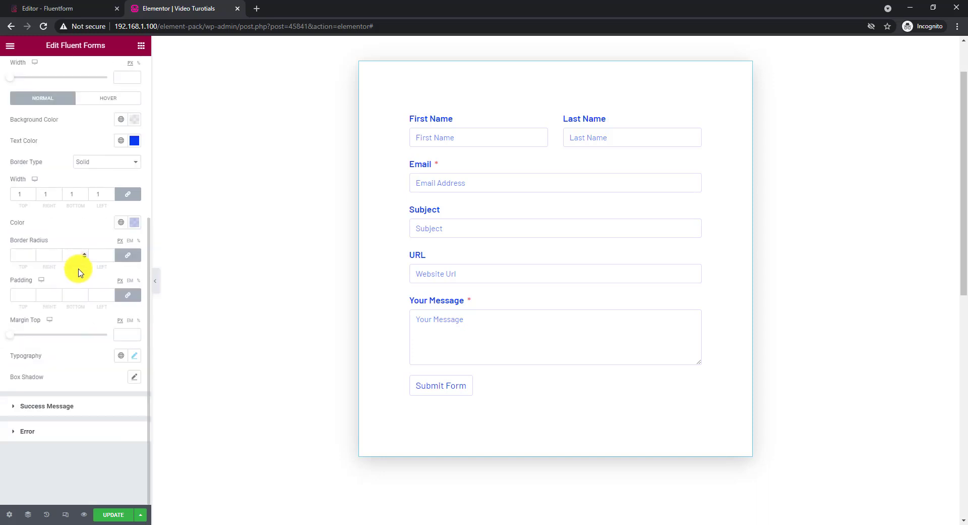
{"action": "left_click", "coordinate": [21, 294]}
{"action": "type", "text": "10"}
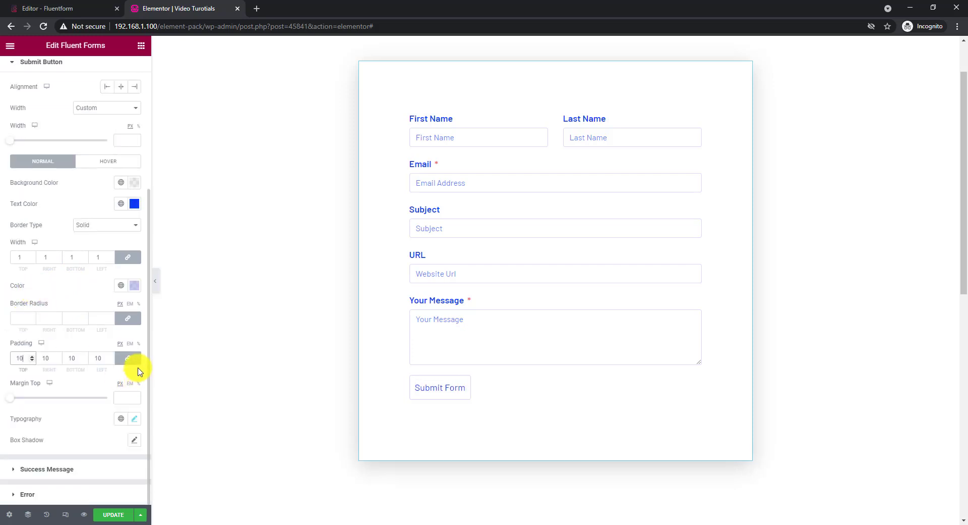
{"action": "left_click", "coordinate": [128, 359]}
{"action": "double_click", "coordinate": [39, 357]}
{"action": "type", "text": "20"}
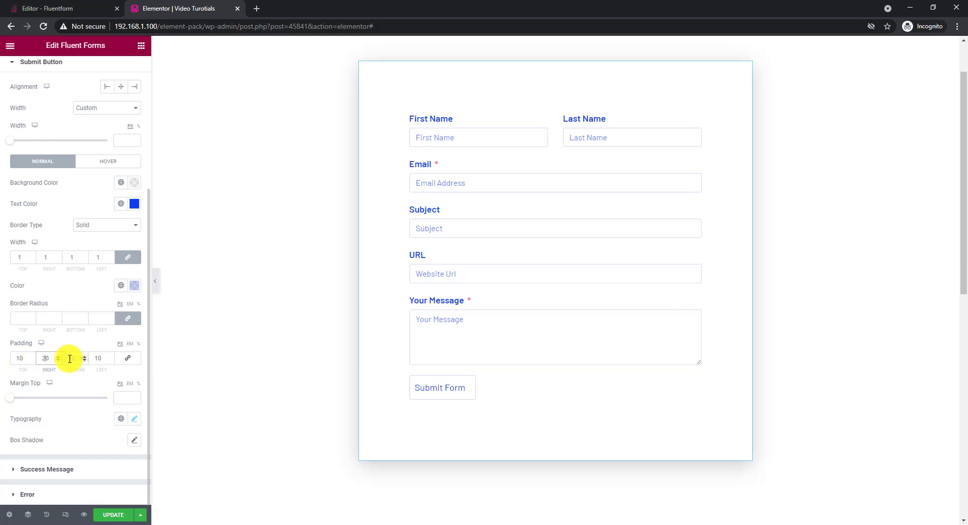
{"action": "double_click", "coordinate": [99, 359]}
{"action": "type", "text": "20"}
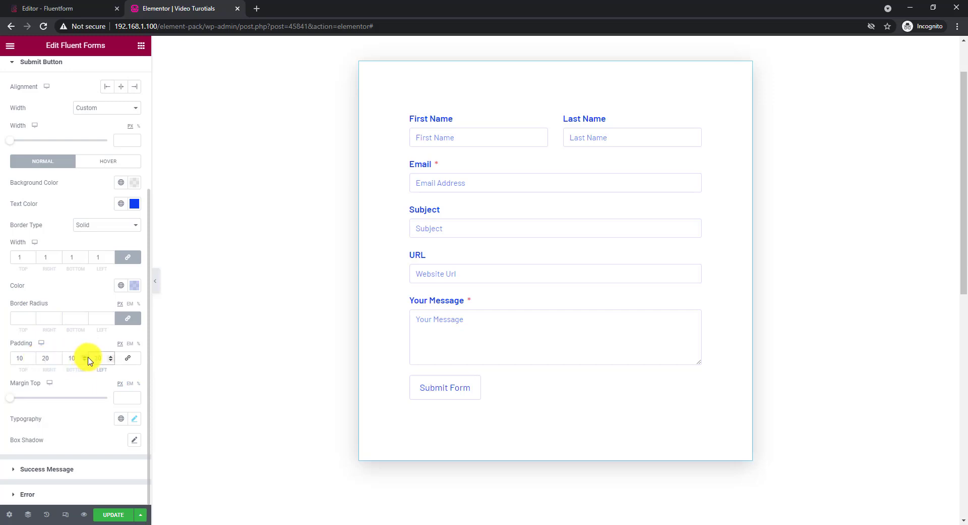
- Give the button's hover state a #0D3EF2 background and border colour
{"action": "left_click", "coordinate": [116, 162]}
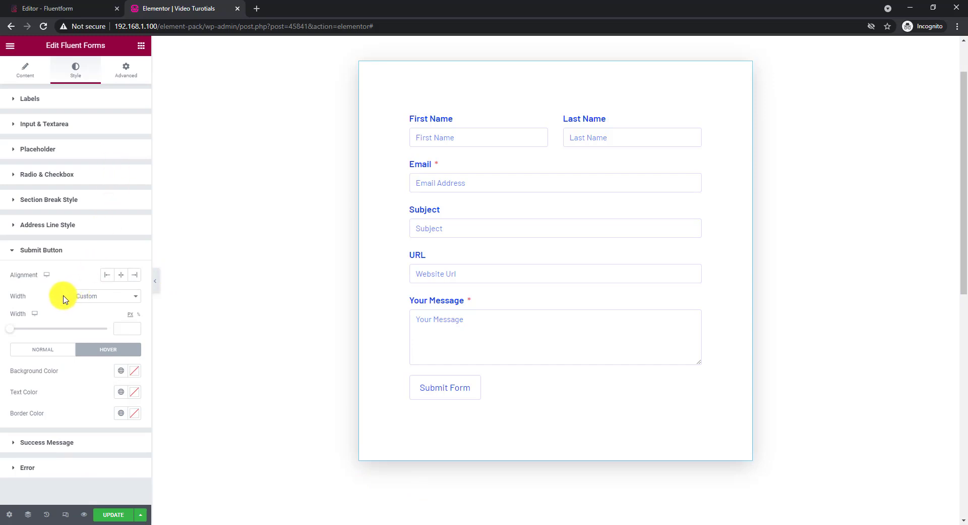
{"action": "left_click", "coordinate": [133, 374]}
{"action": "key", "text": "ctrl+v"}
{"action": "left_click", "coordinate": [82, 364]}
{"action": "left_click", "coordinate": [133, 413]}
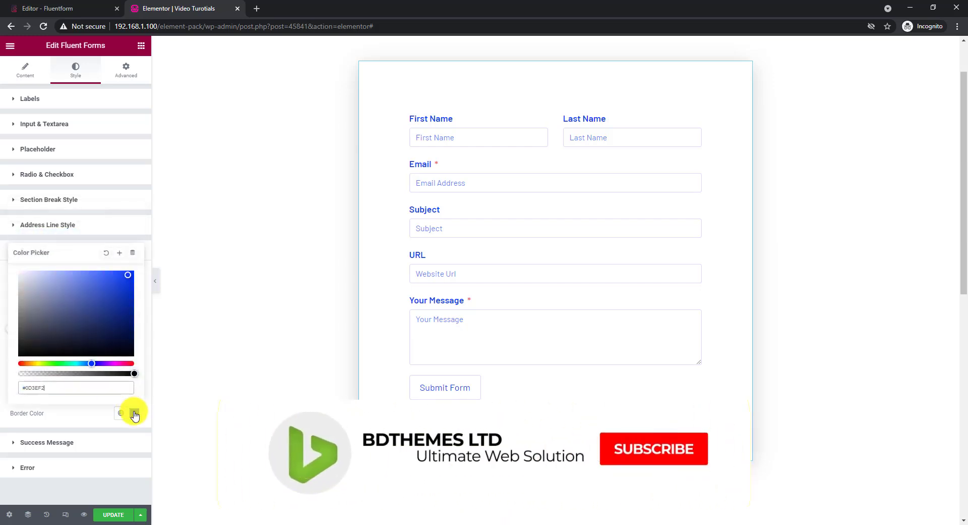
{"action": "type", "text": "#0D3EF2"}
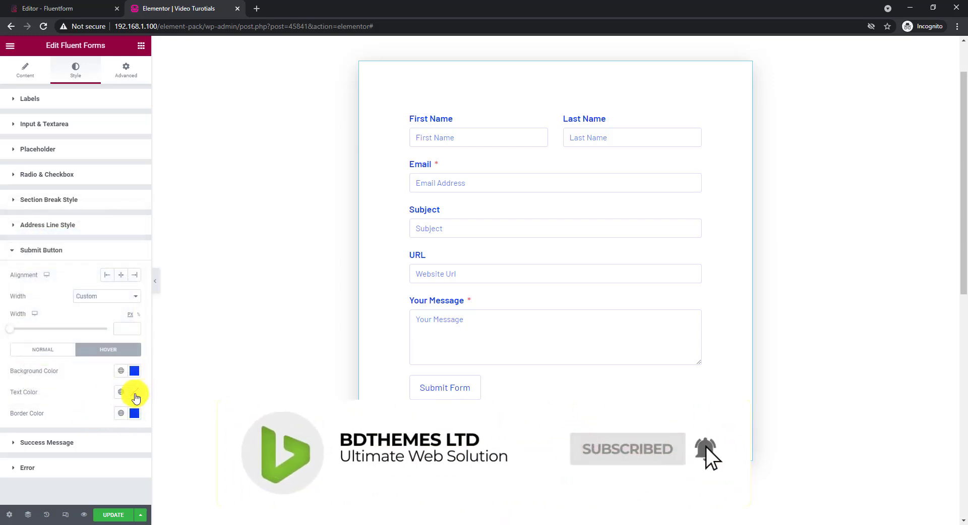
- Make the hover text white and collapse the Elementor sidebar to preview
{"action": "left_click", "coordinate": [134, 391]}
{"action": "left_click_drag", "start_coordinate": [37, 287], "coordinate": [5, 242]}
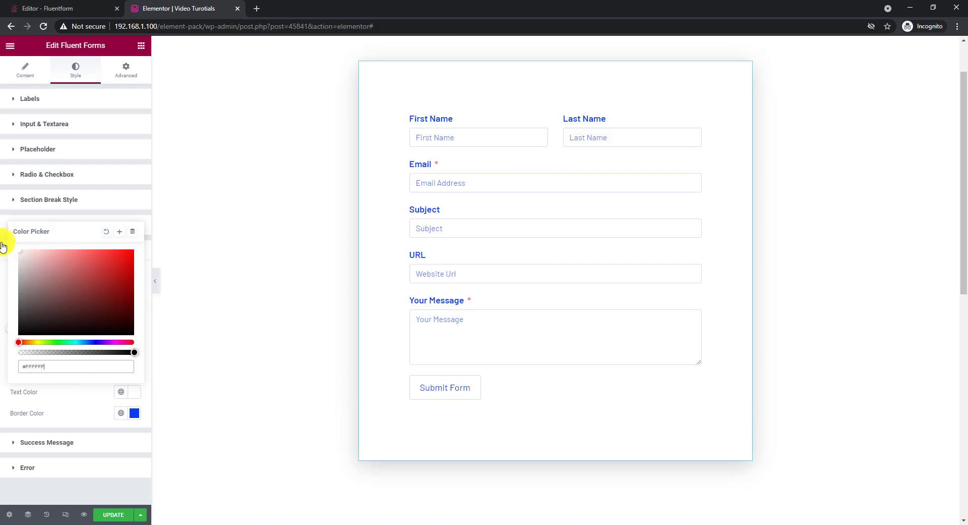
{"action": "left_click", "coordinate": [157, 285]}
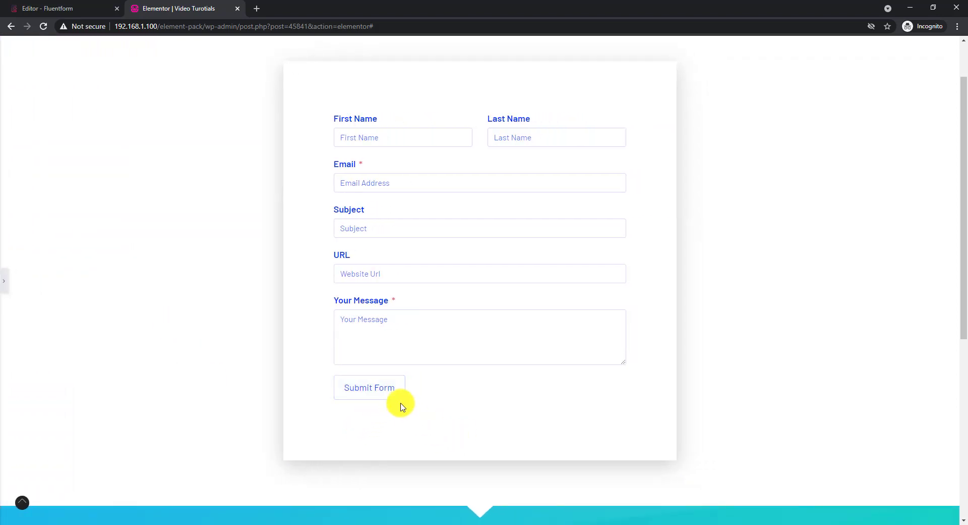